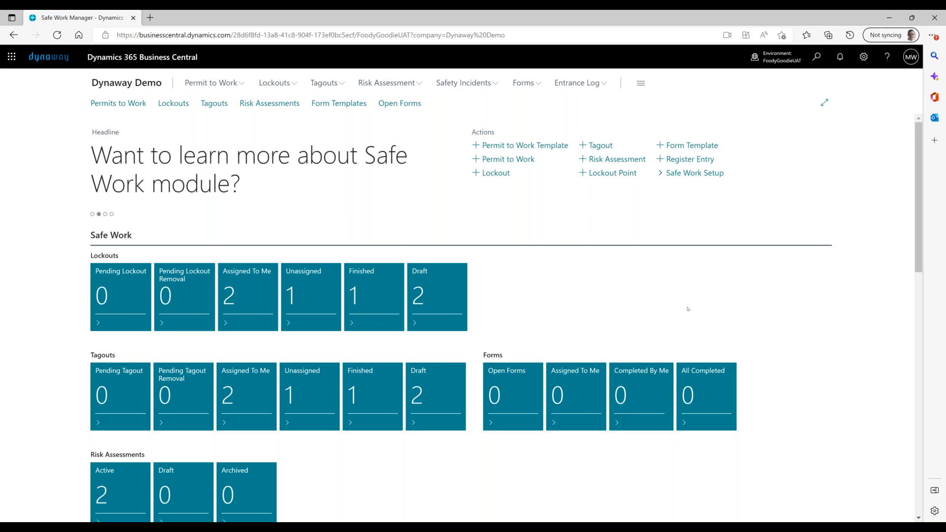
Step: Review the Safety Incidents and Numbering settings in Safe Work Setup, including Days To Reopen Safety Incident, and return to the home page
click(717, 180)
click(684, 187)
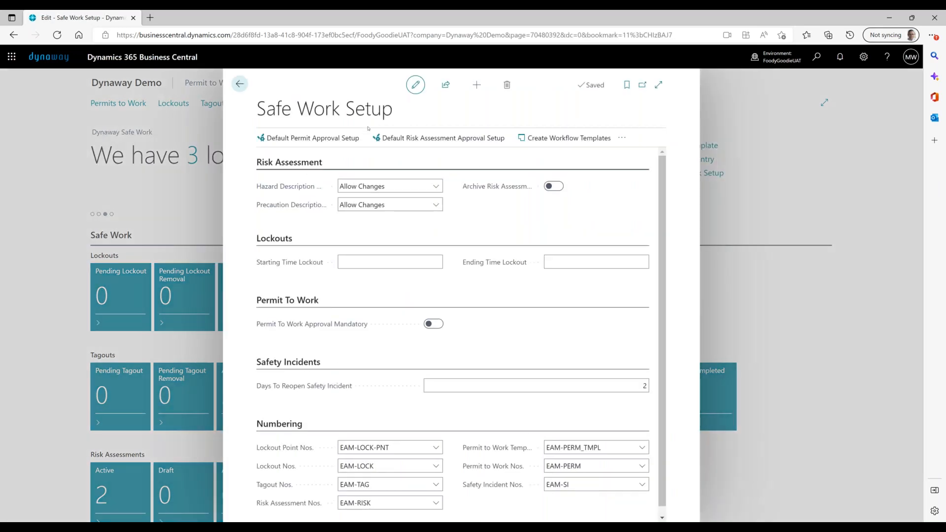
scroll(568, 407, down, 1)
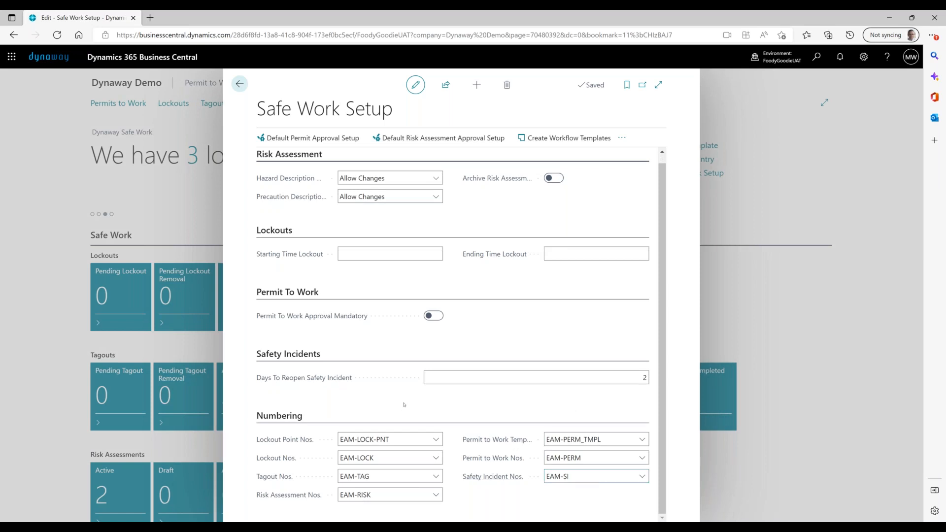
mouse_move(309, 381)
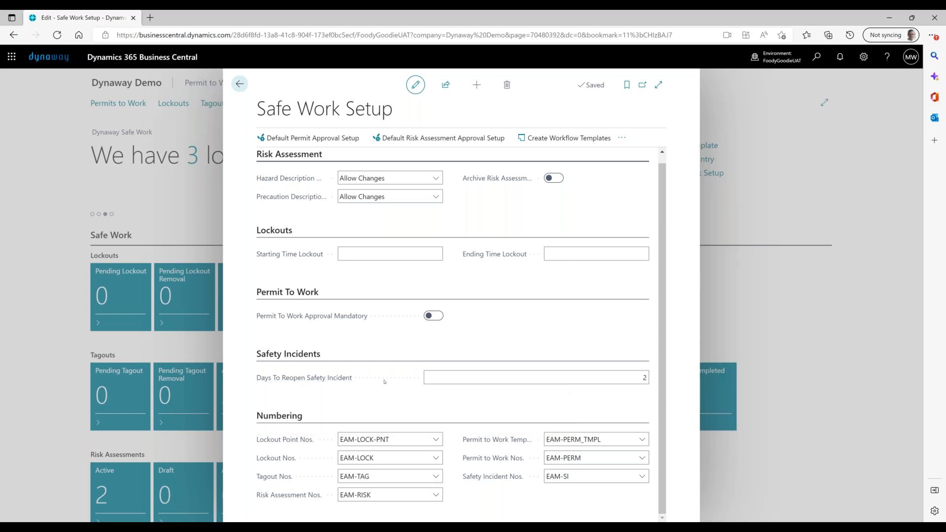
click(482, 378)
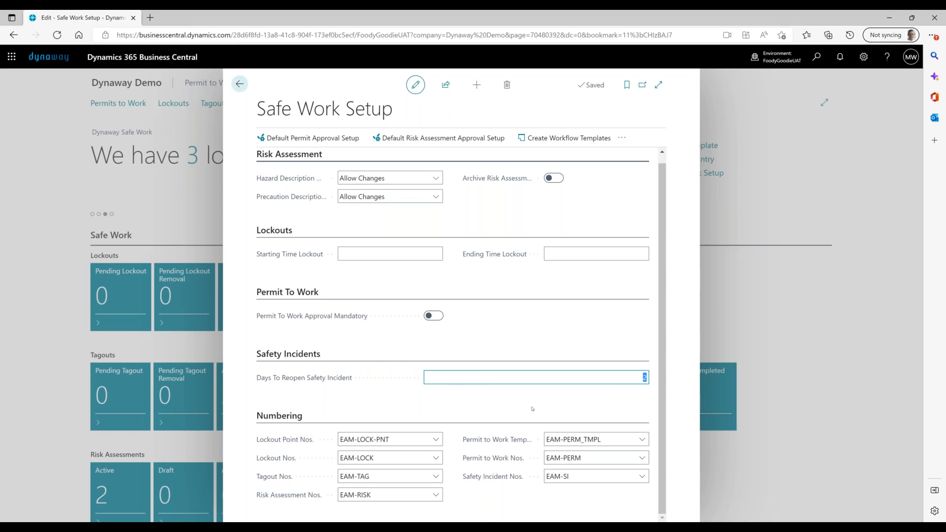
click(504, 406)
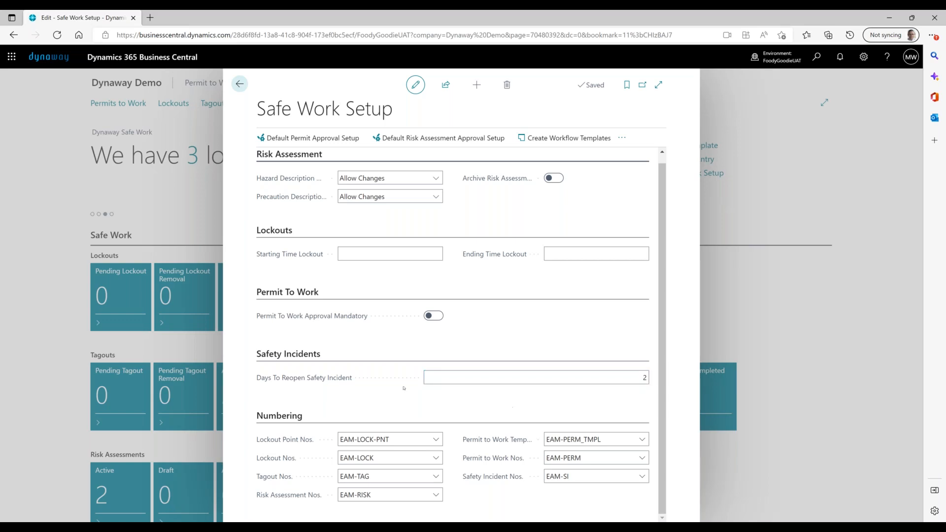
click(240, 85)
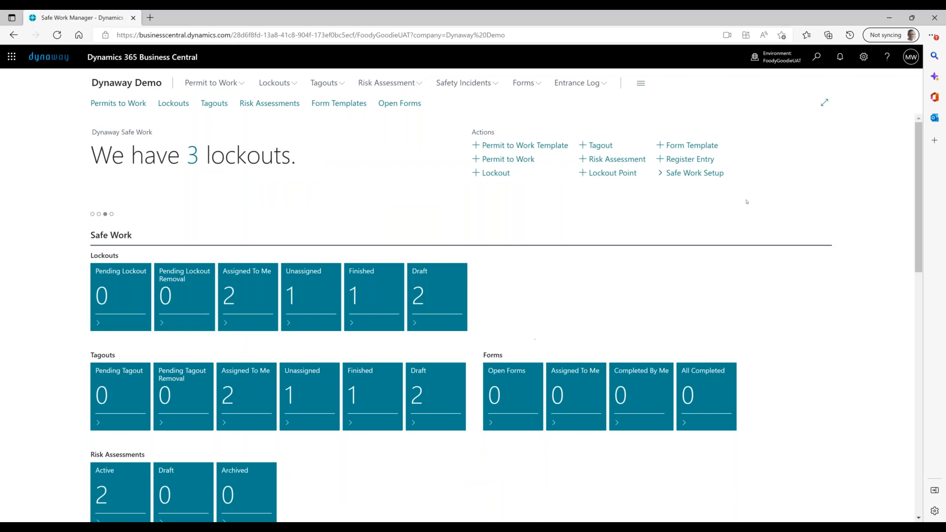
Step: Review the Incident Statuses list in Safety Incidents Setup, checking its default and closing statuses, and close it
click(712, 176)
mouse_move(692, 246)
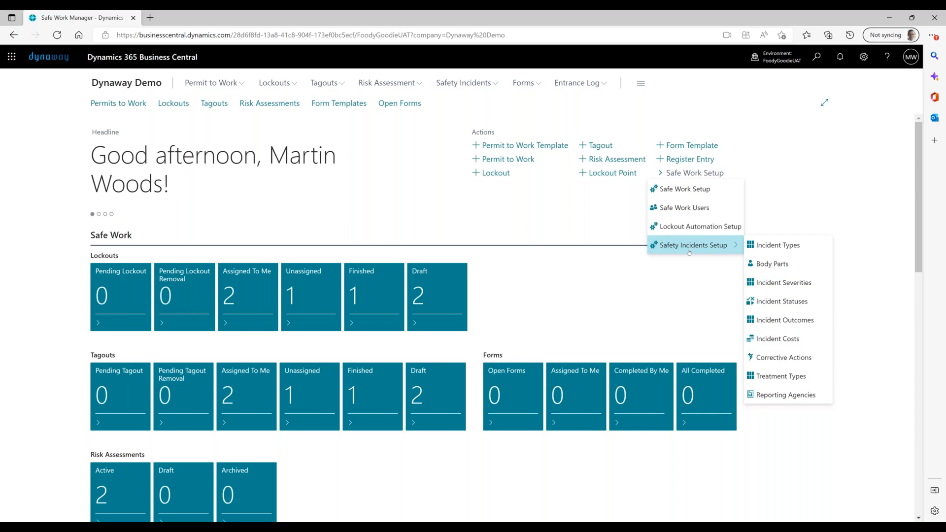
click(812, 304)
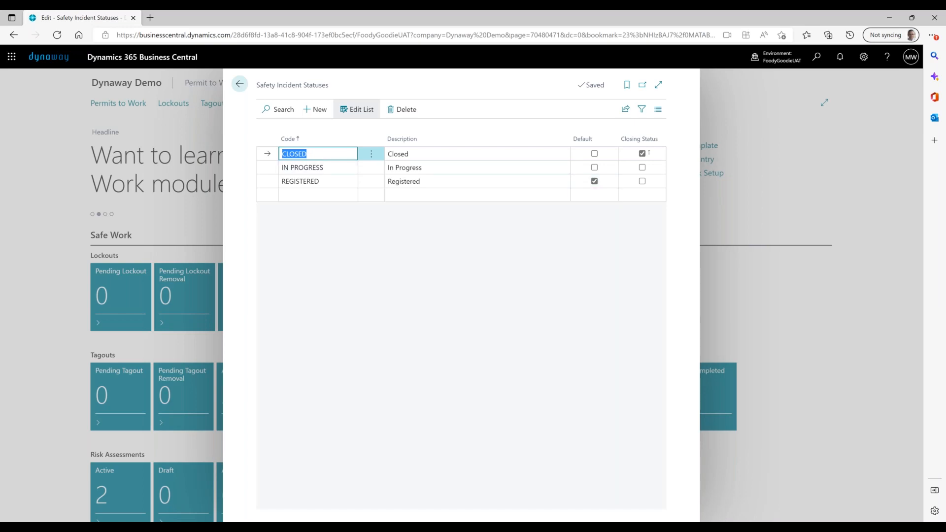
click(313, 150)
click(239, 84)
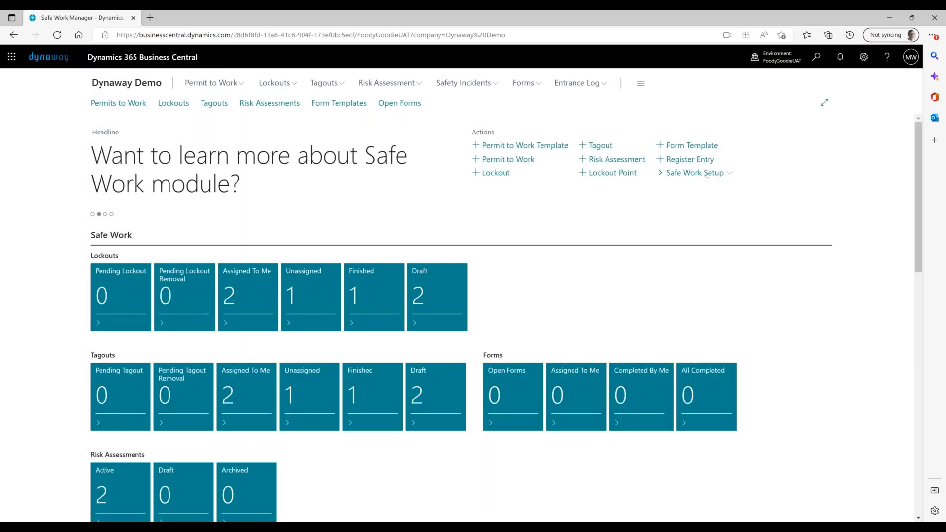
click(707, 175)
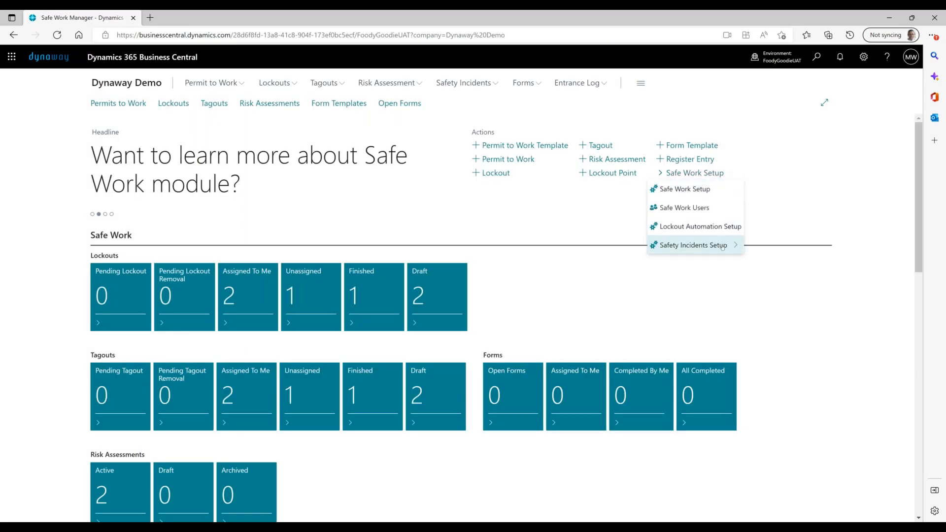
mouse_move(723, 246)
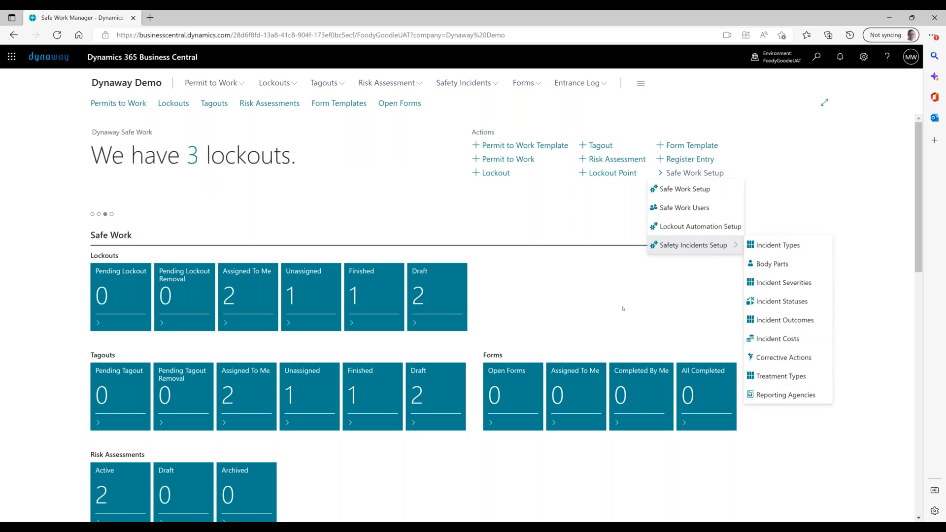
click(585, 241)
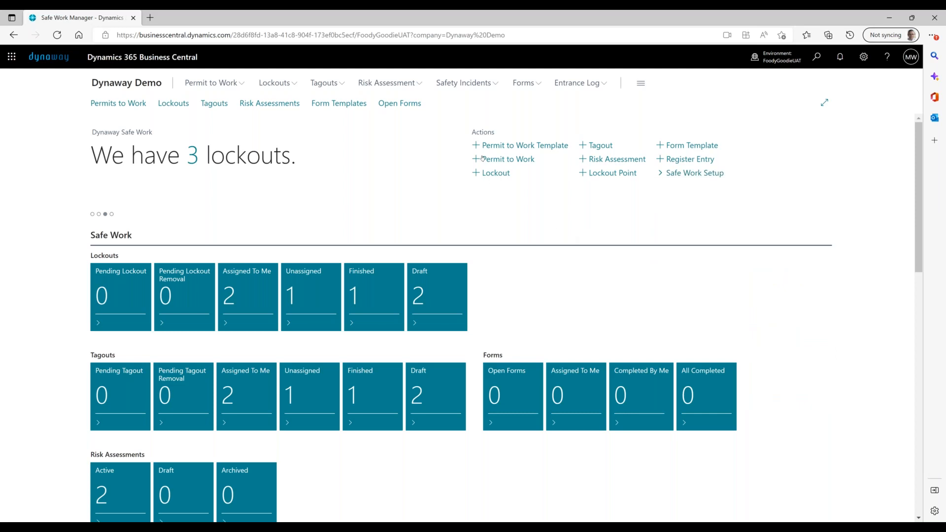
Step: Open the Safety Incidents list and check which views are available for filtering it
click(476, 87)
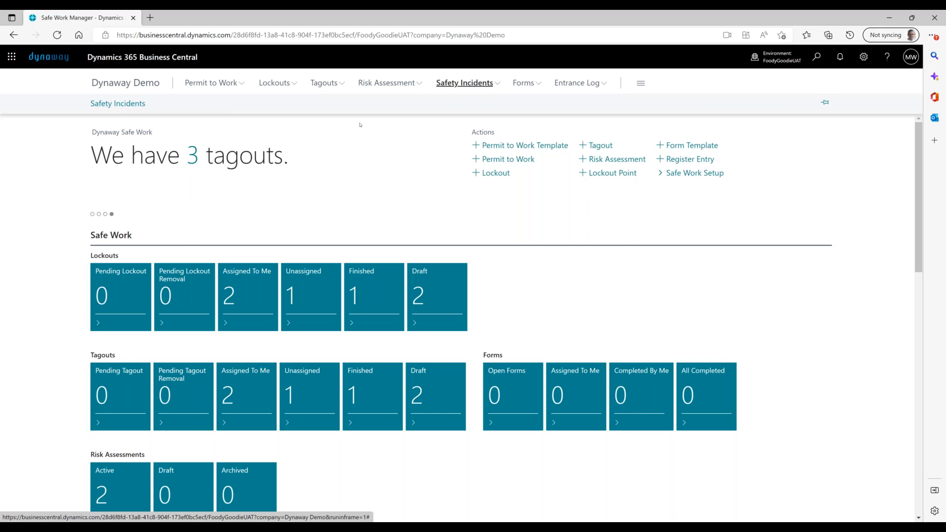
click(133, 104)
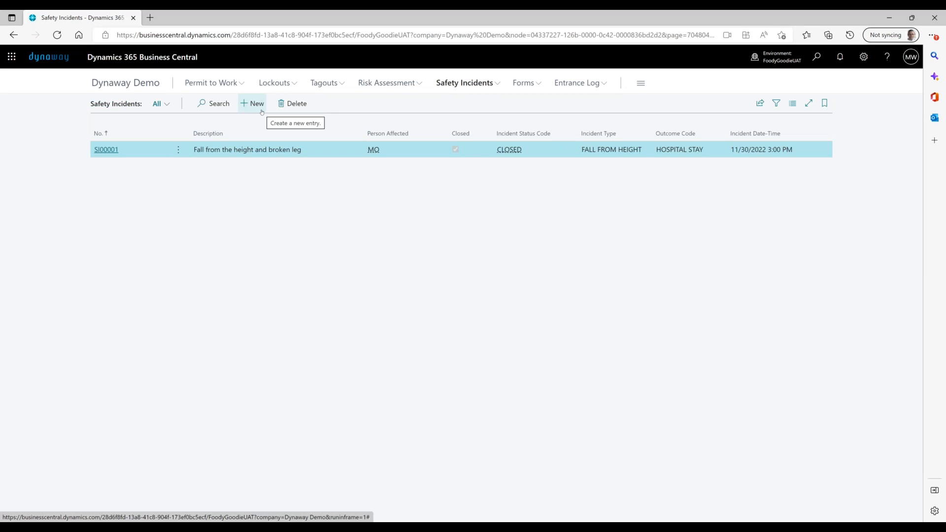
click(167, 104)
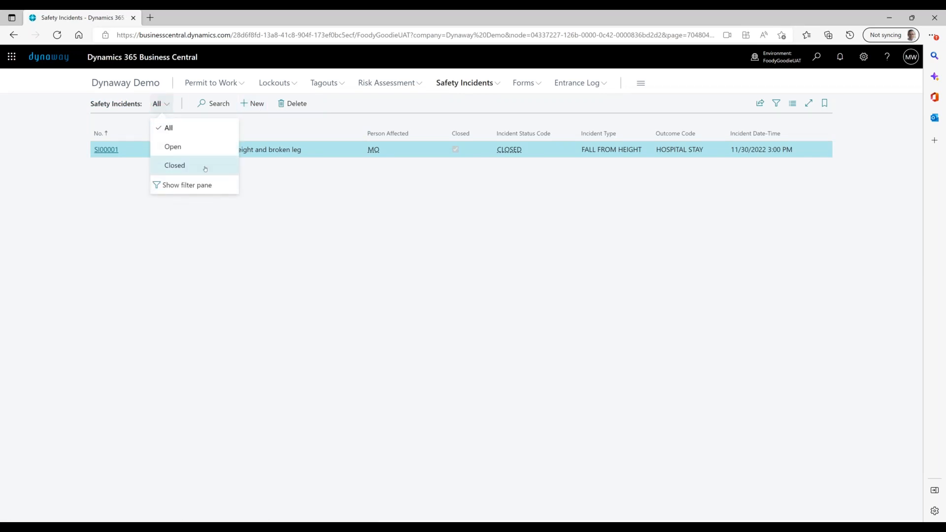
click(357, 187)
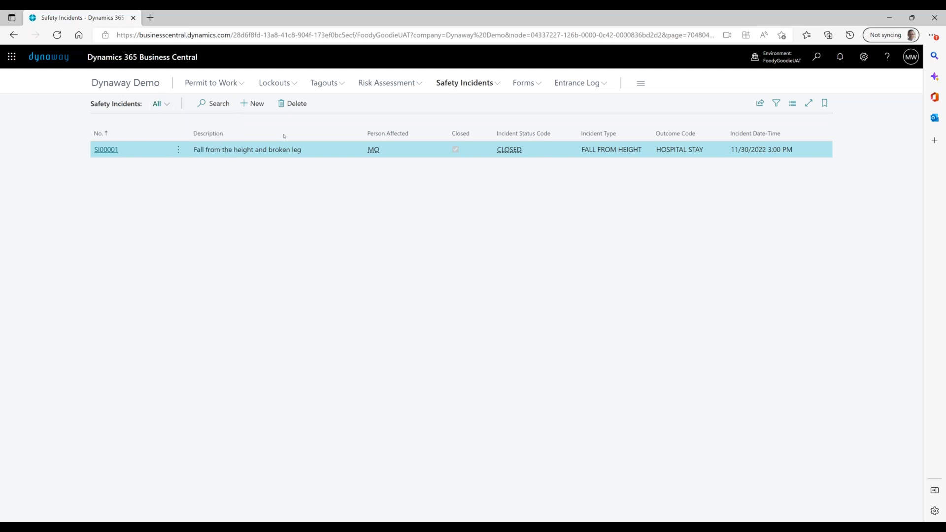
Step: Create a new safety incident with the description "Fall from ladder and broke leg"
click(256, 106)
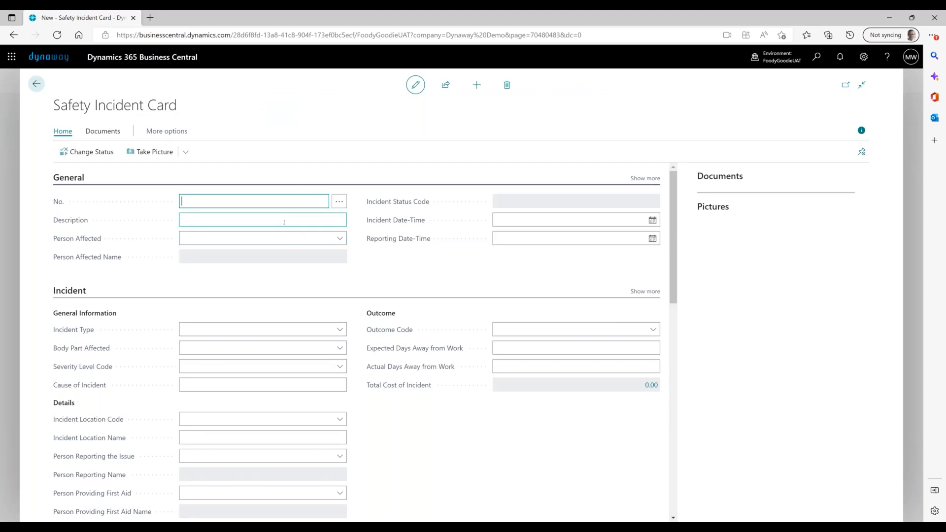
click(283, 221)
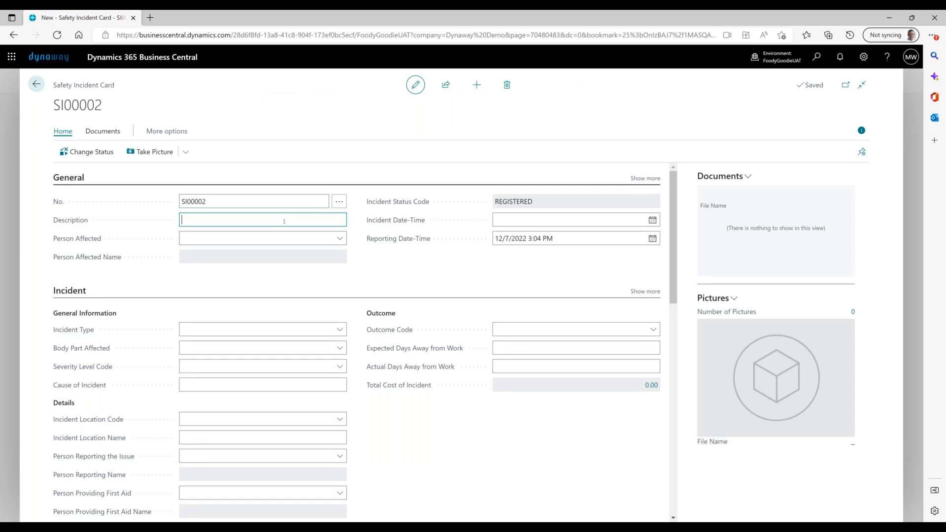
text(Fall from ladder and broke leg)
key(Tab)
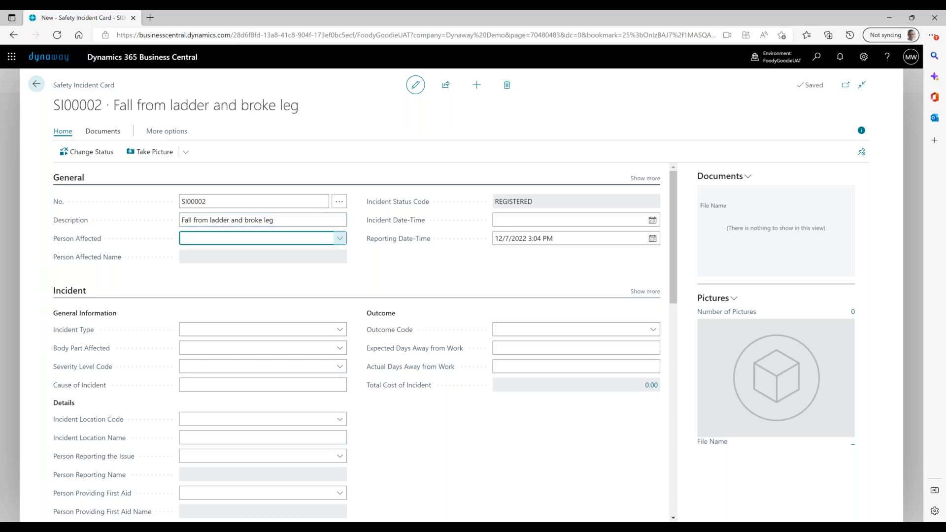
Step: Set Person Affected on the incident to the second employee in the lookup list
click(341, 239)
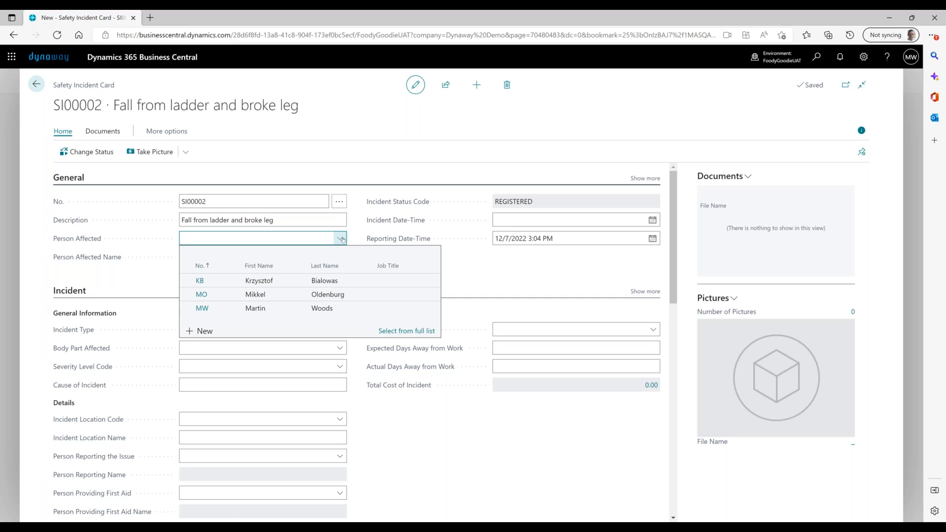
click(346, 293)
click(403, 264)
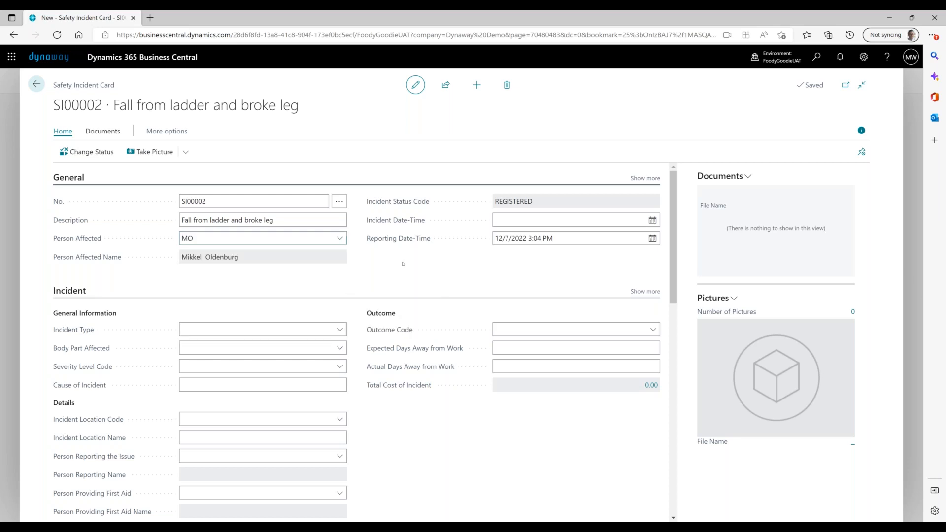
click(269, 233)
Step: Set the Incident Date-Time to 12/7/2022 8:00 AM and check the additional fields of the General section
click(512, 240)
click(561, 222)
click(652, 220)
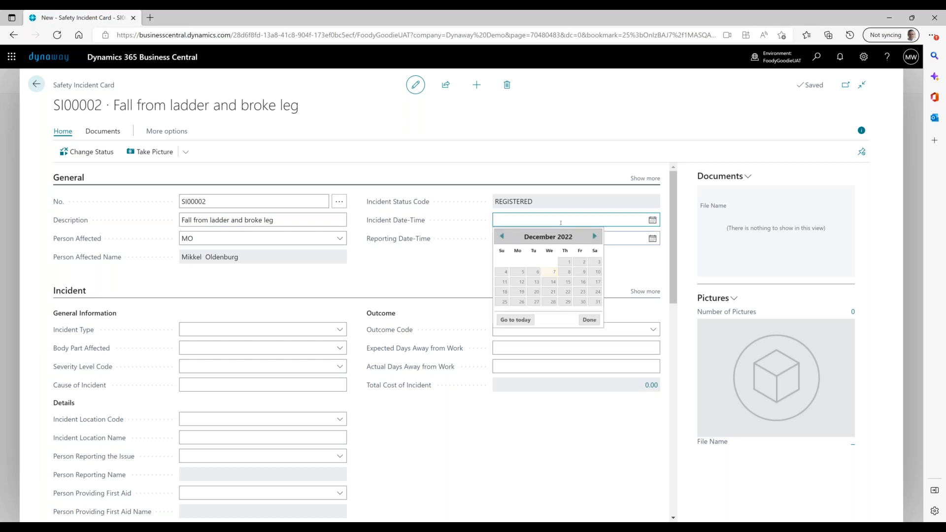
click(453, 276)
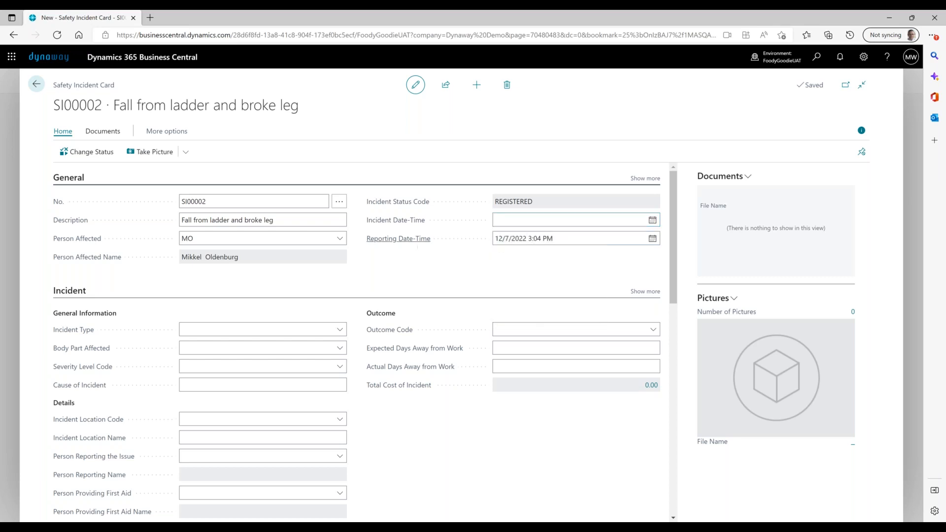
click(425, 243)
click(652, 220)
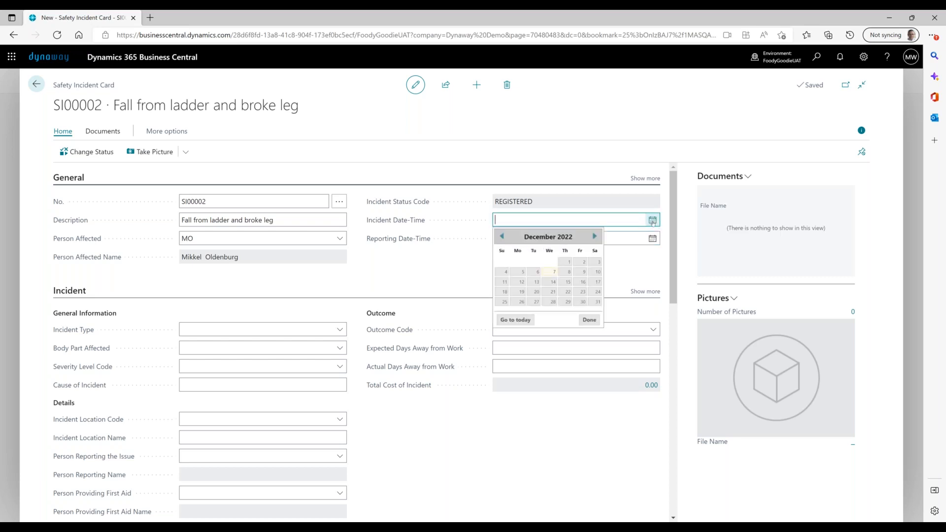
click(551, 272)
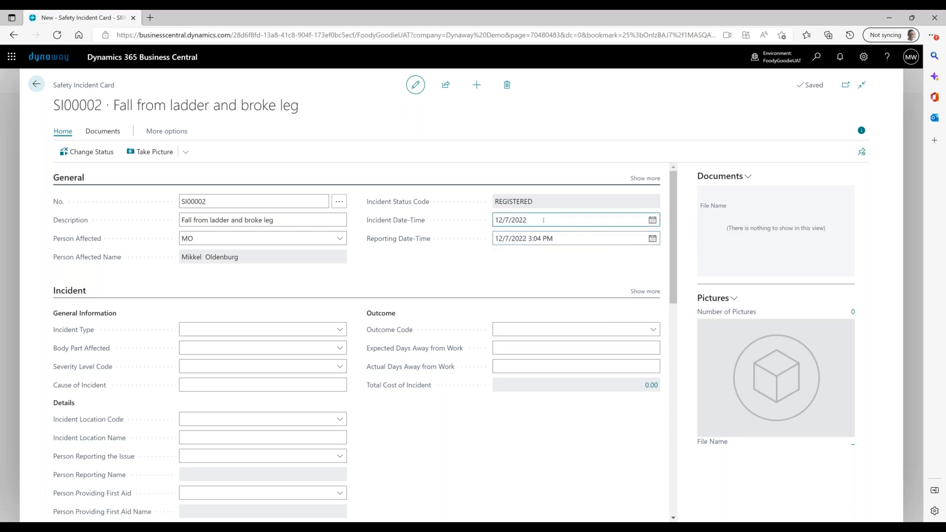
text(8:00 AM)
key(Tab)
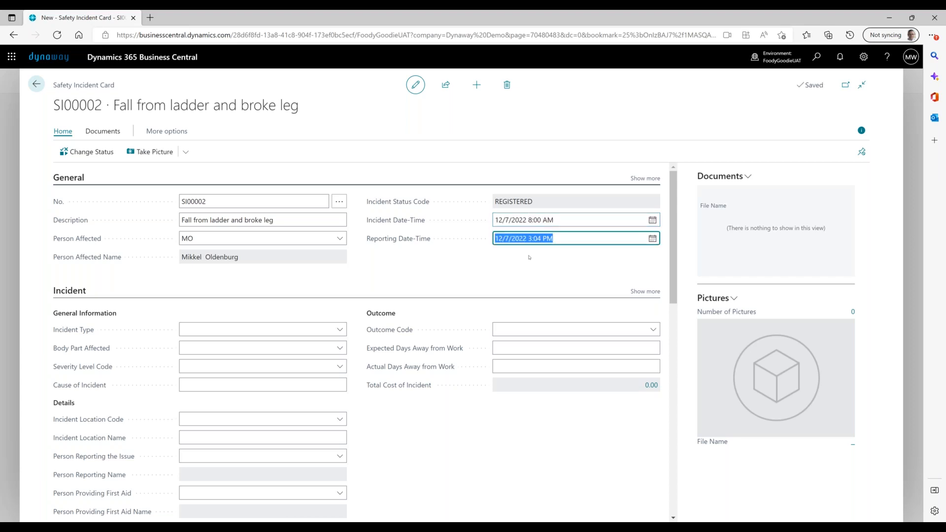
click(529, 257)
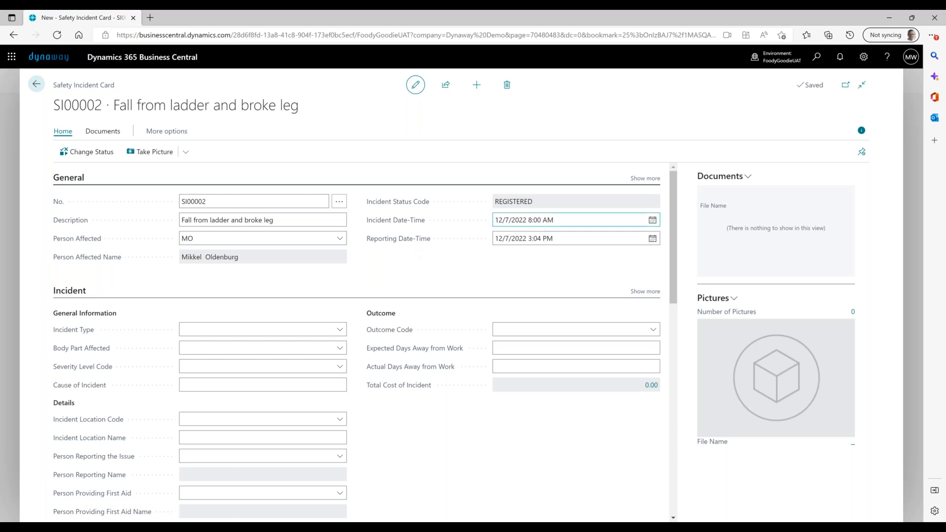
click(642, 180)
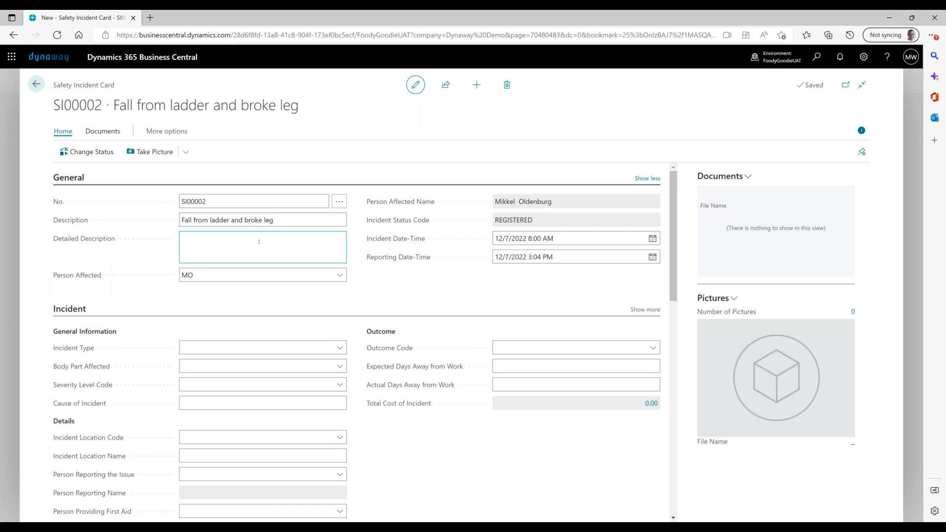
click(648, 178)
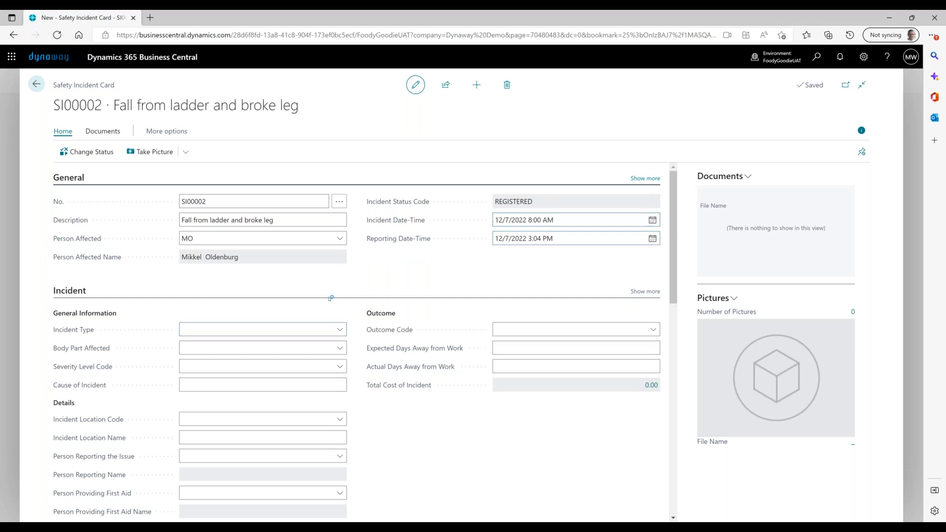
Step: Set the Incident Type to FALL FROM HEIGHT and the Body Part Affected to LEG
scroll(330, 298, down, 1)
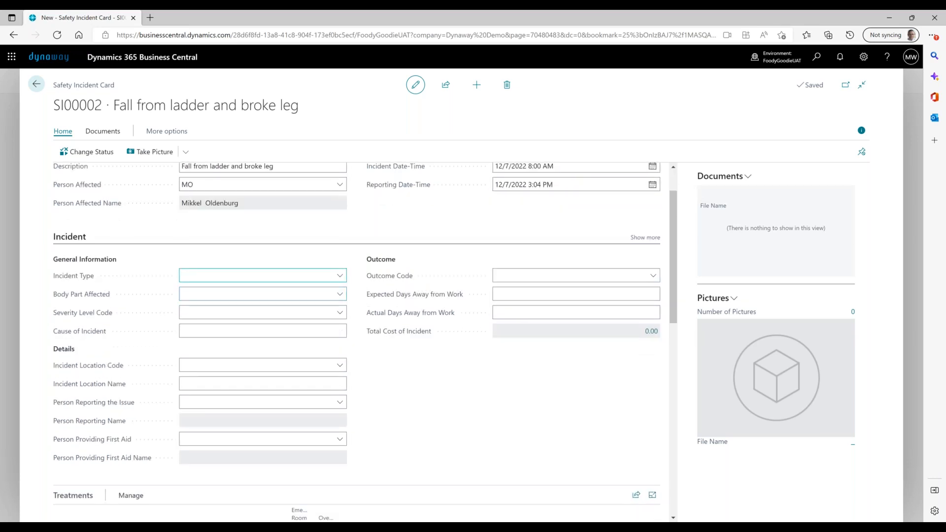
click(339, 276)
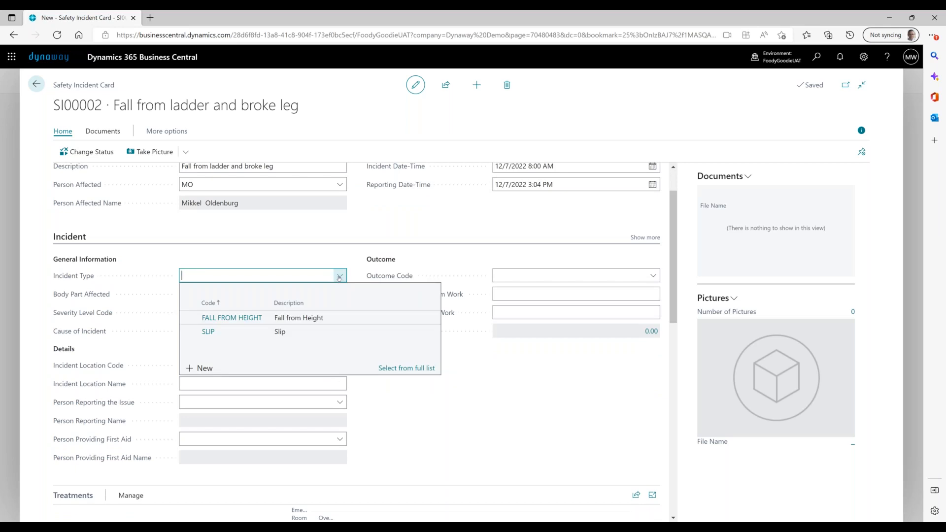
click(329, 320)
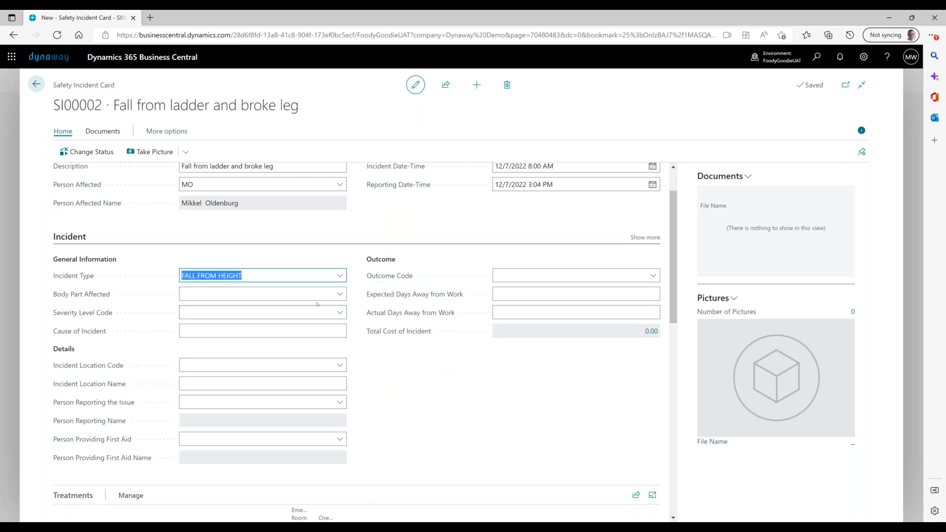
click(340, 295)
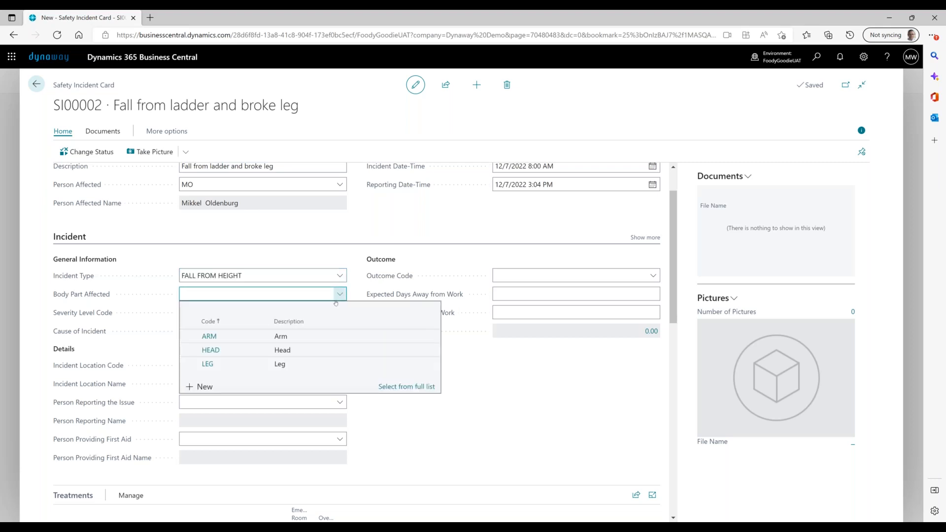
click(298, 364)
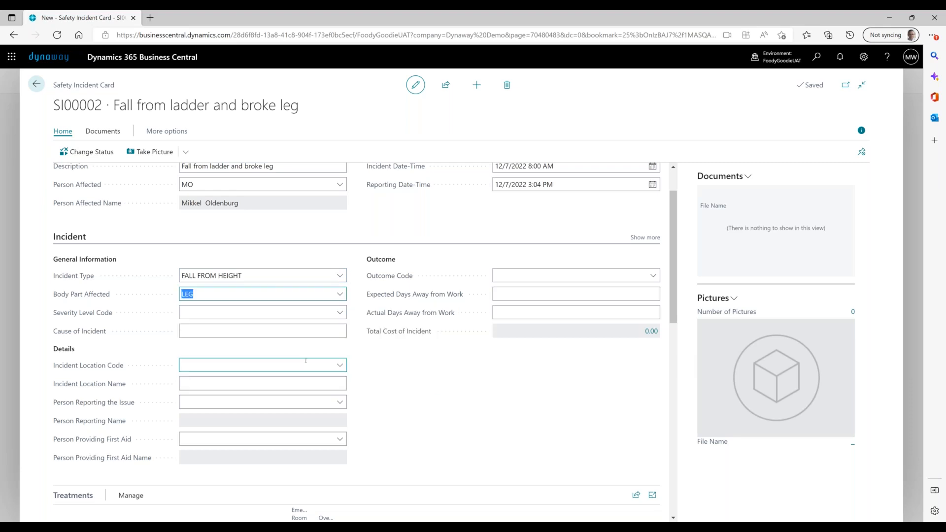
Step: Set the Severity Level Code to MEDIUM and enter as Cause of Incident that the ladder was broken and the affected employee did not check it
click(340, 314)
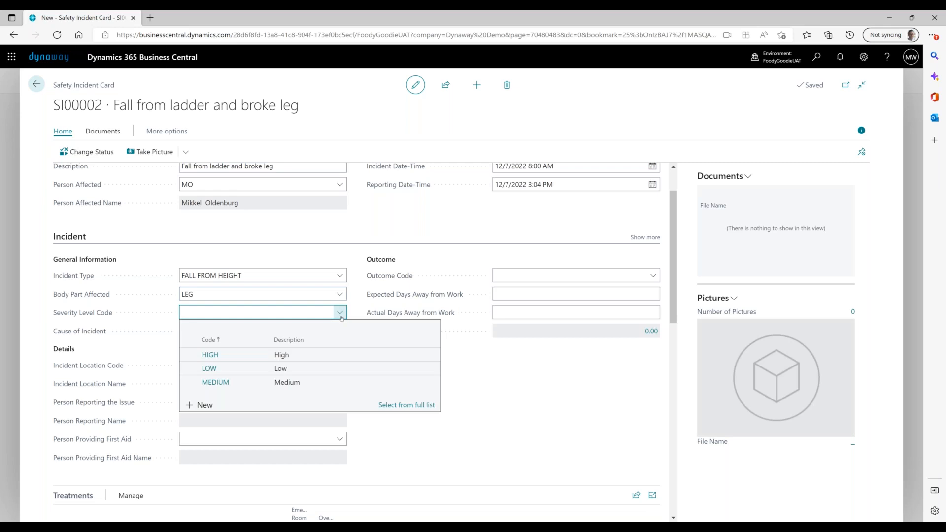
click(329, 383)
click(329, 384)
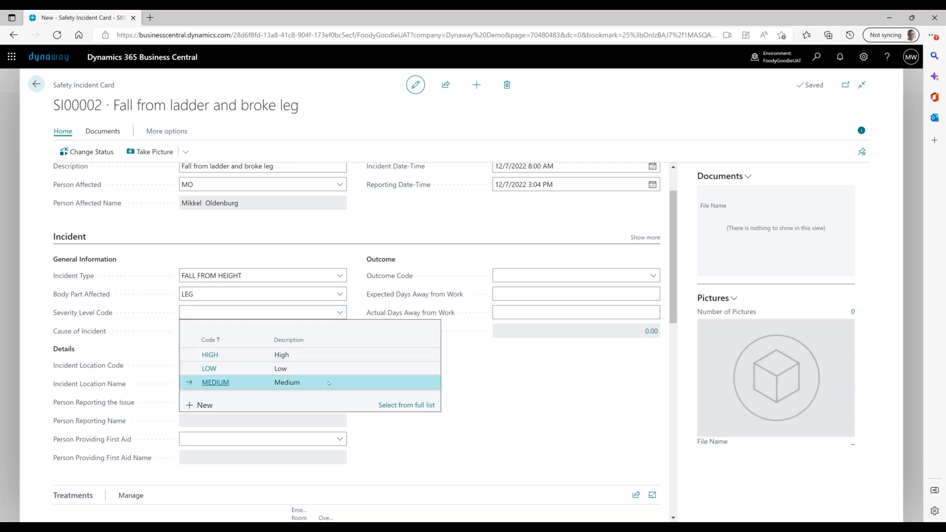
click(280, 335)
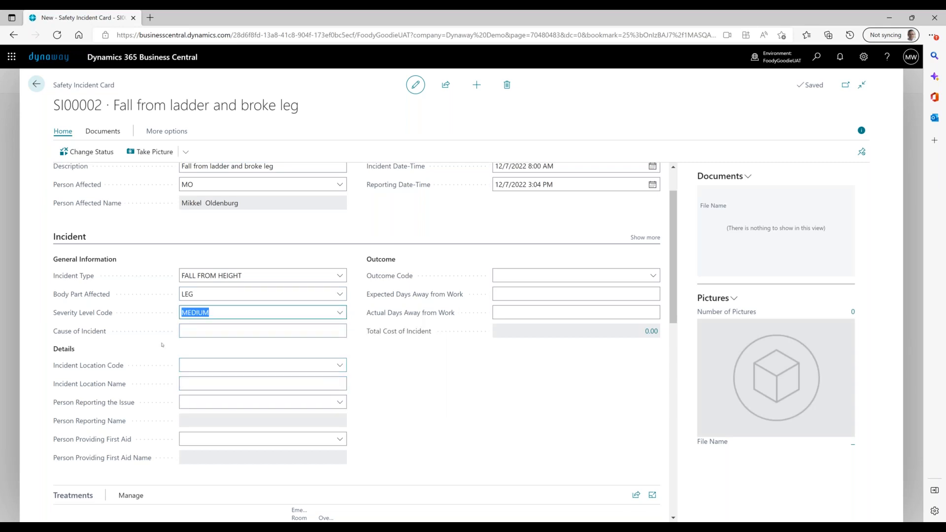
click(232, 332)
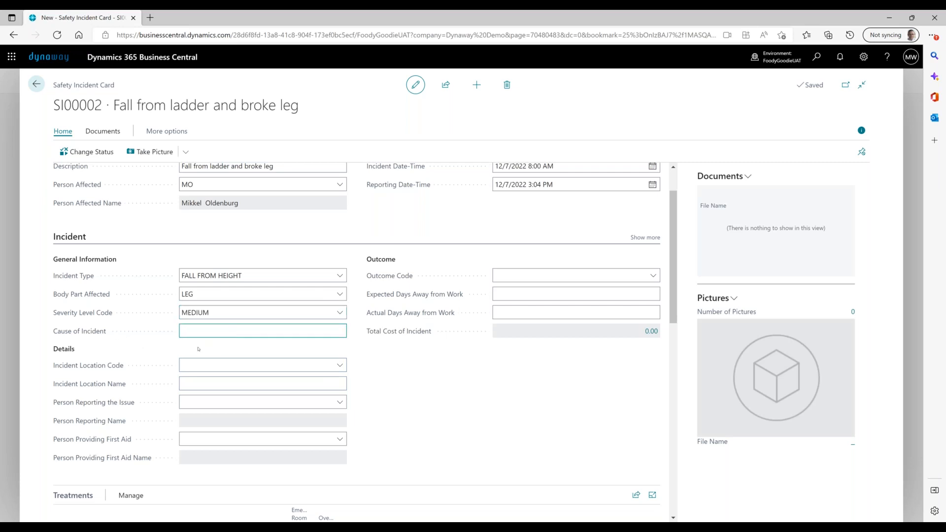
text(Ladder was broken and Mikeelkel did not check it)
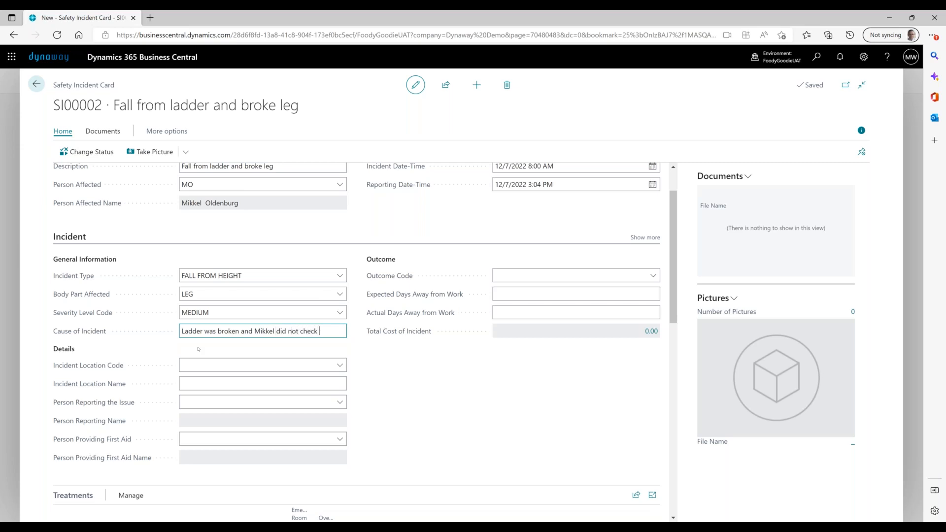
click(373, 402)
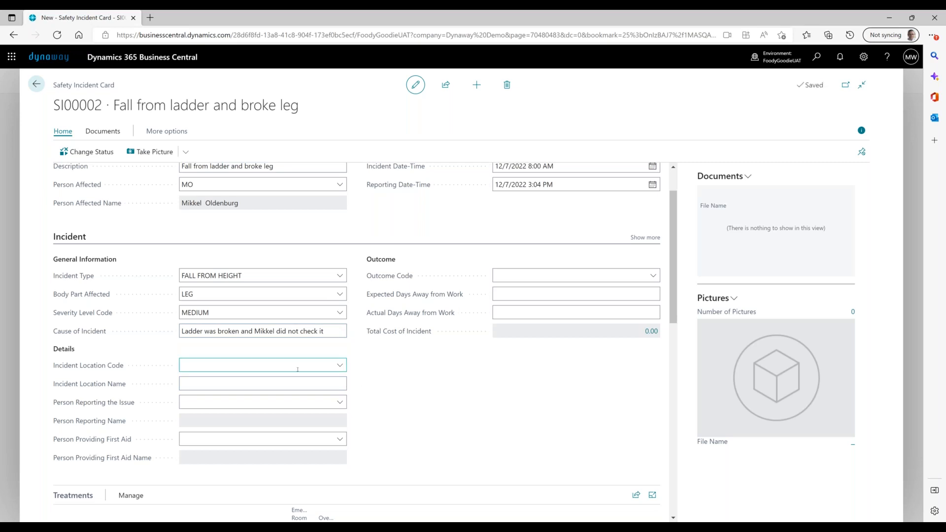
Step: Look through the Incident Location Code options, then set the Incident Location Name to "Next to reception in main entrance"
click(341, 366)
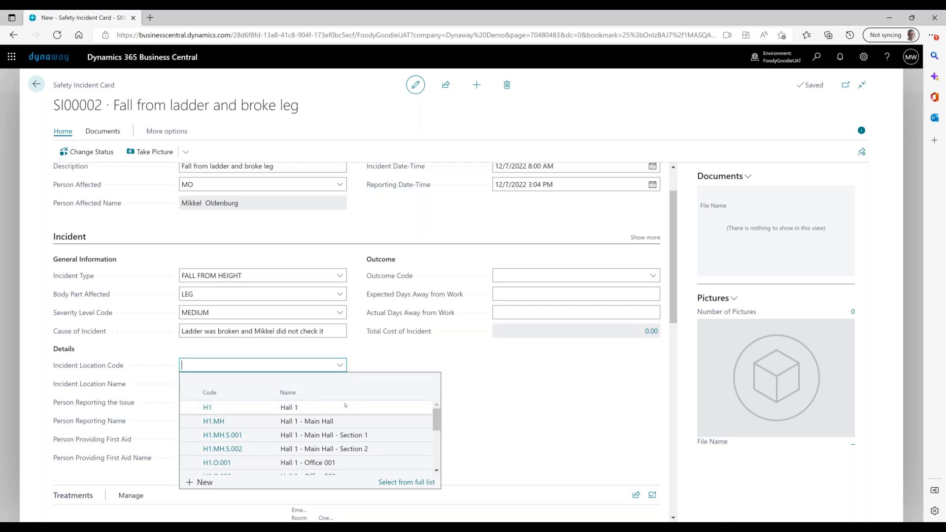
scroll(346, 405, down, 1)
click(531, 410)
click(300, 383)
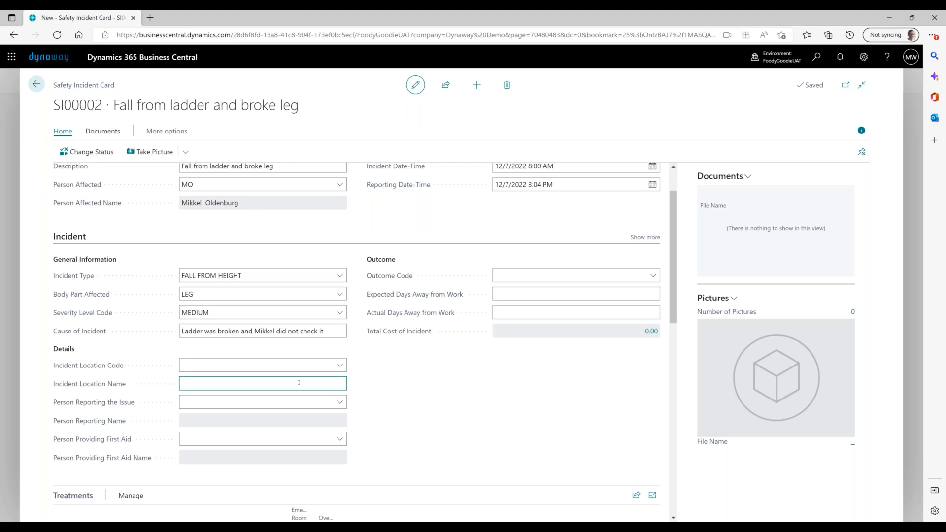
text(Next to reception in main entrance)
key(Tab)
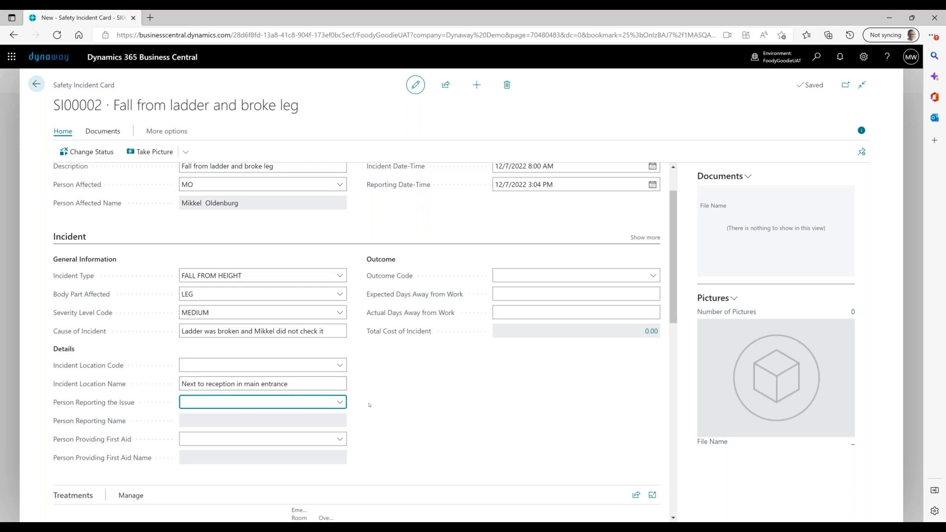
Step: Set both Person Reporting the Issue and Person Providing First Aid to the first employee in the lookup list
click(340, 402)
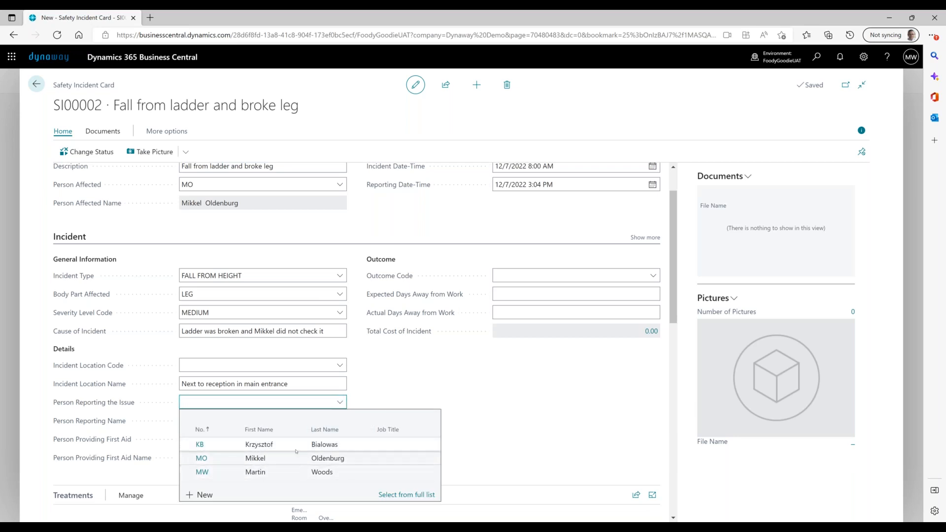
click(332, 439)
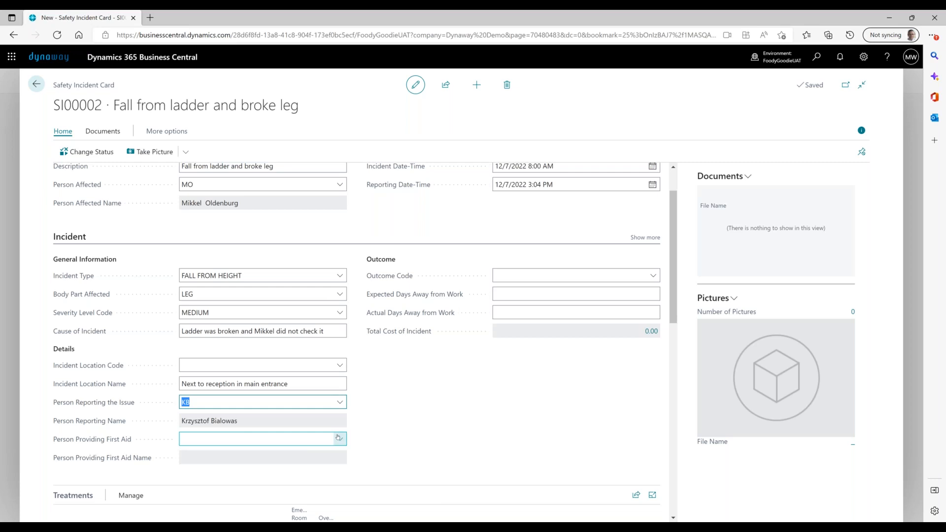
click(338, 437)
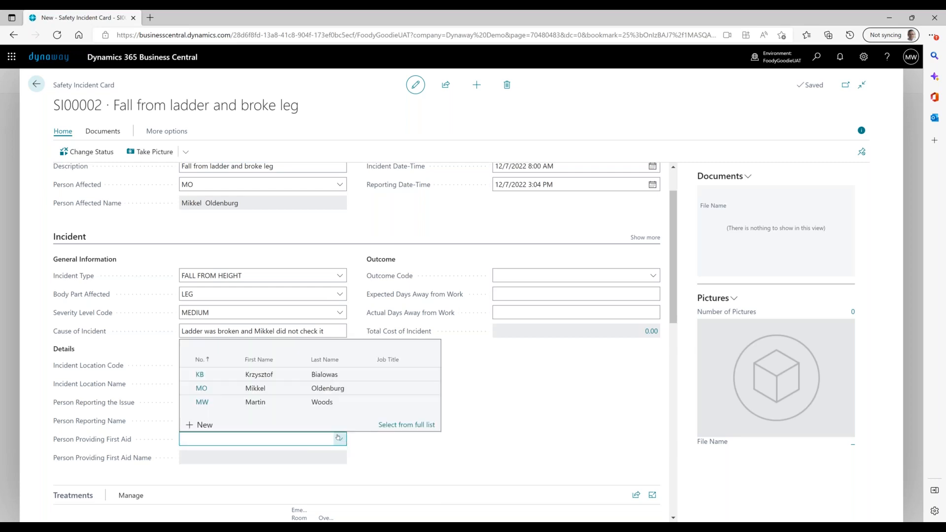
click(324, 376)
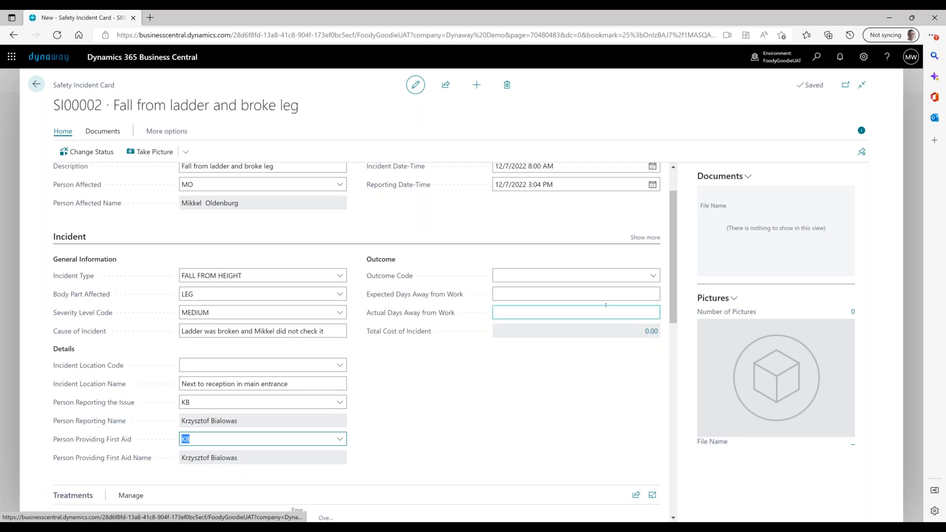
Step: Set the Outcome Code to HOSPITAL STAY and the Expected Days Away from Work to 1
click(628, 273)
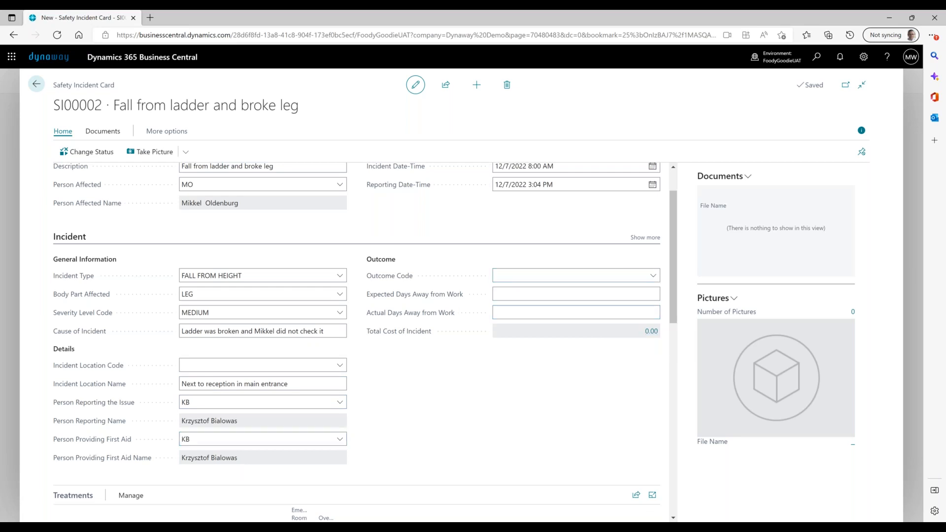
click(653, 275)
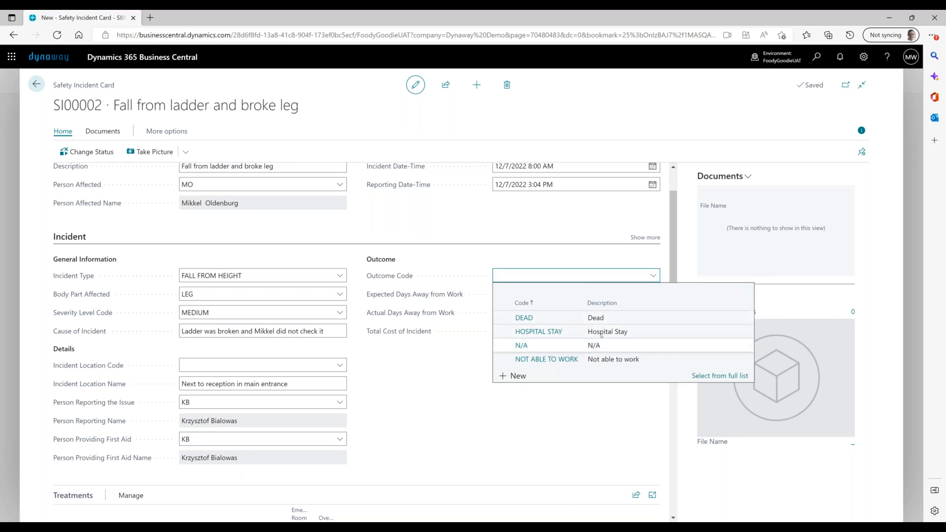
key(Down)
key(Down)
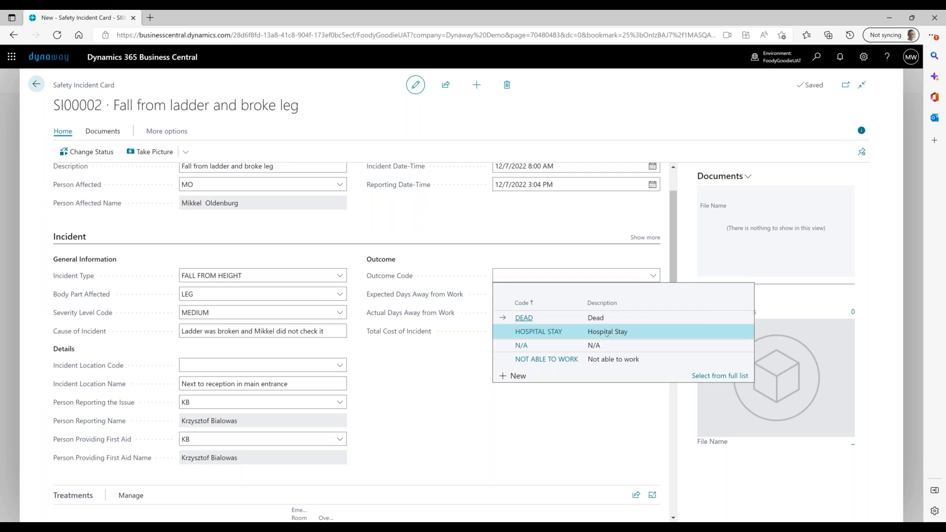
key(Return)
key(Tab)
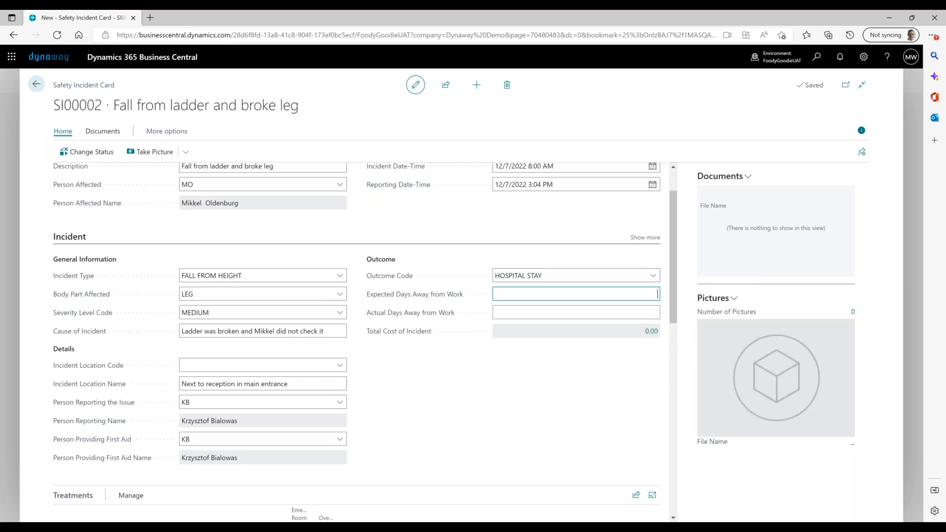
key(Tab)
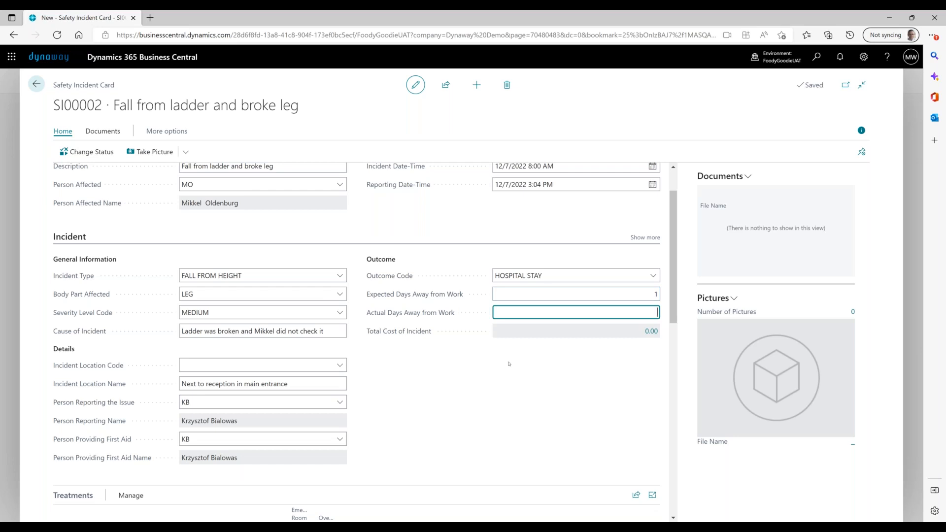
Step: Add a treatment line with the code HOSPITAL and the date 12/7/2022
scroll(501, 346, down, 1)
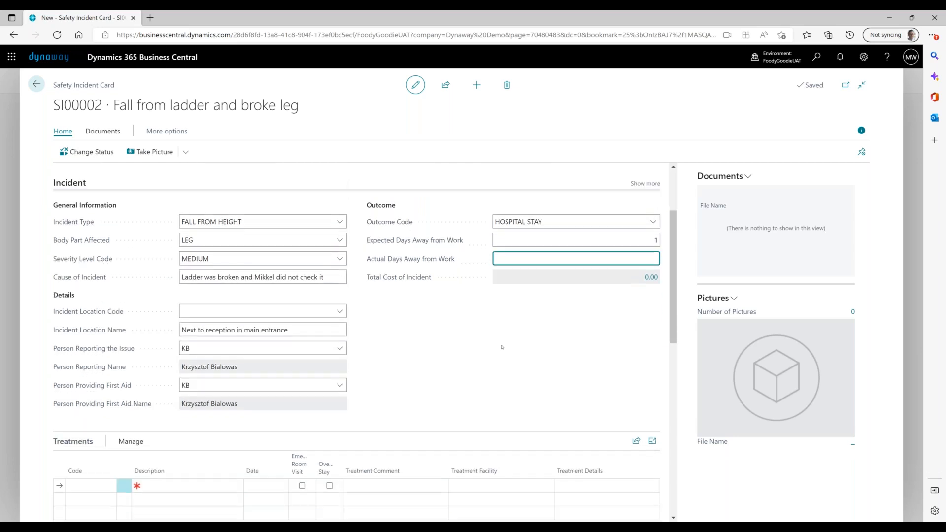
scroll(494, 350, down, 2)
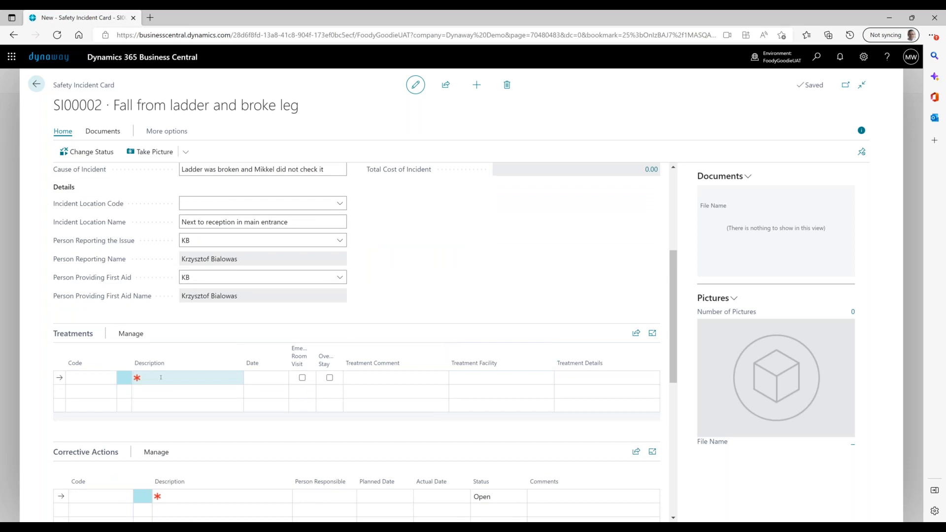
click(106, 378)
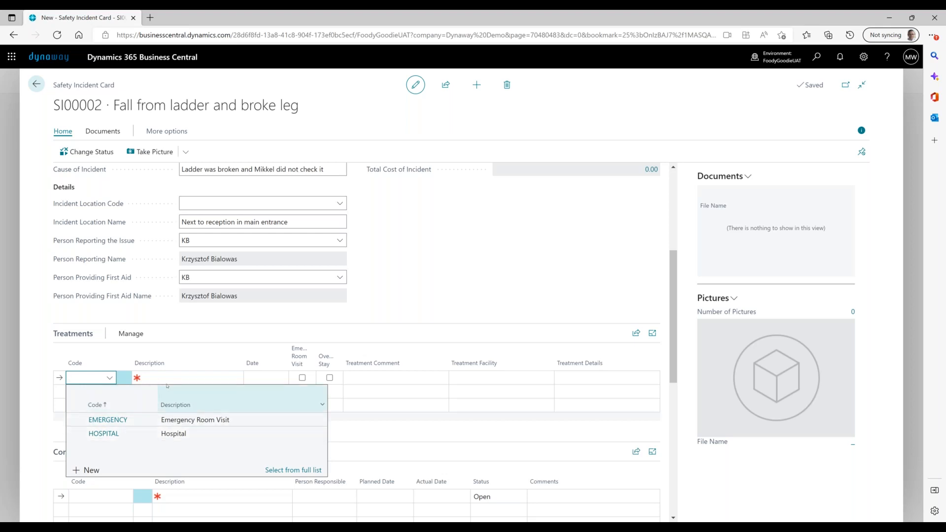
click(177, 435)
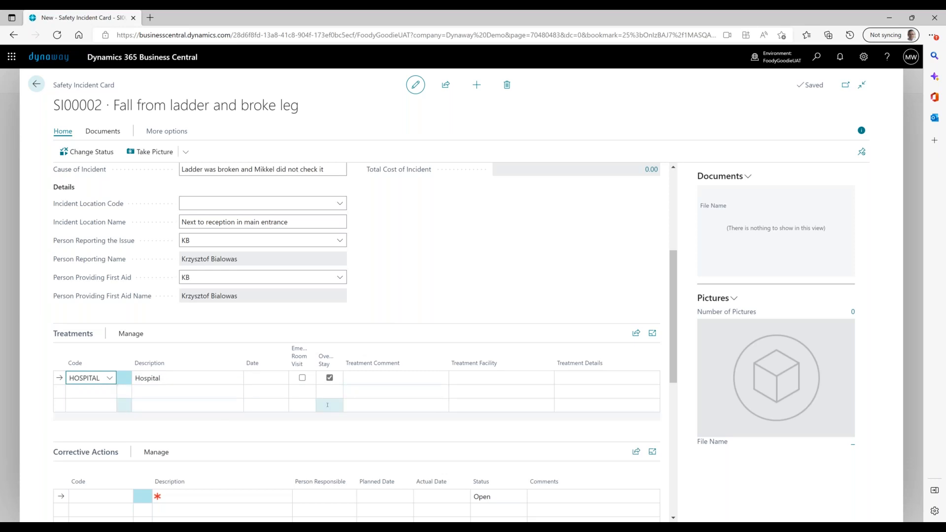
click(279, 378)
click(281, 379)
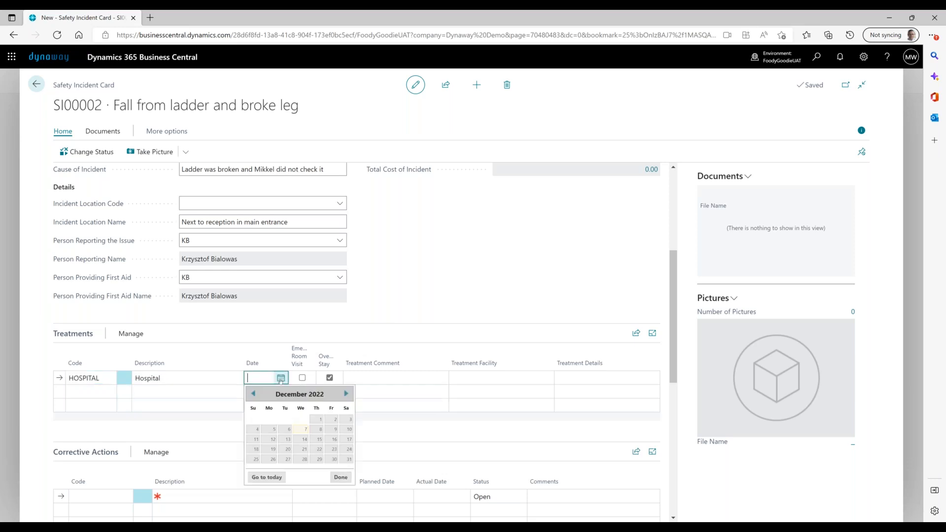
click(304, 429)
click(421, 383)
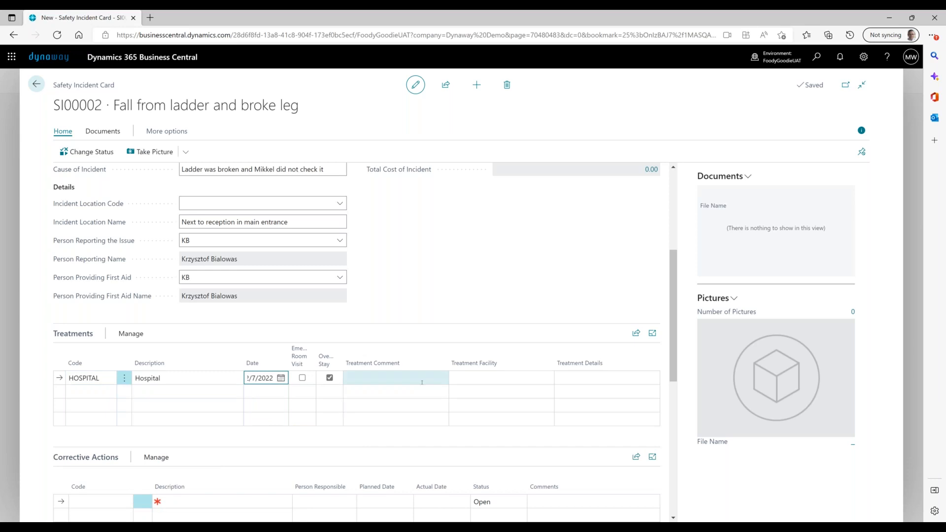
Step: Enter "George Hospital" as the Treatment Facility of the HOSPITAL treatment line
click(466, 379)
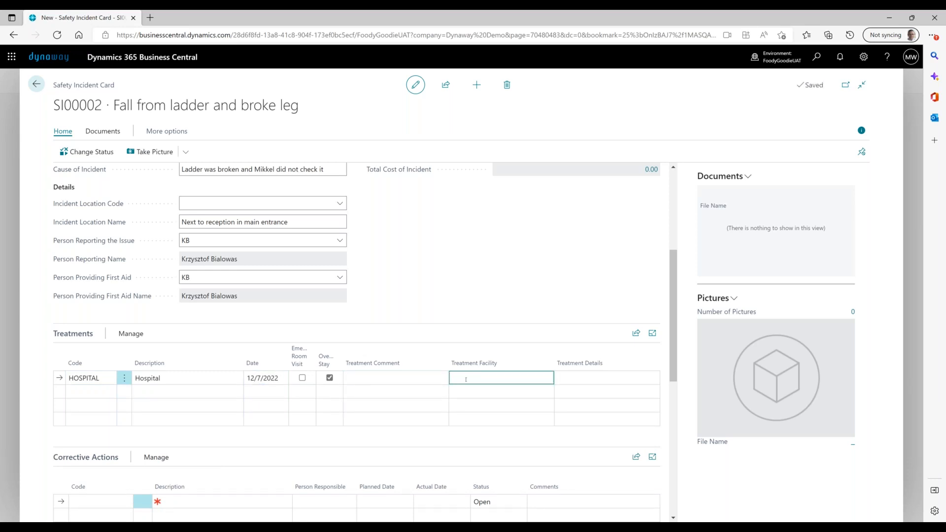
text(S)
key(BackSpace)
text(George Hospital)
key(Tab)
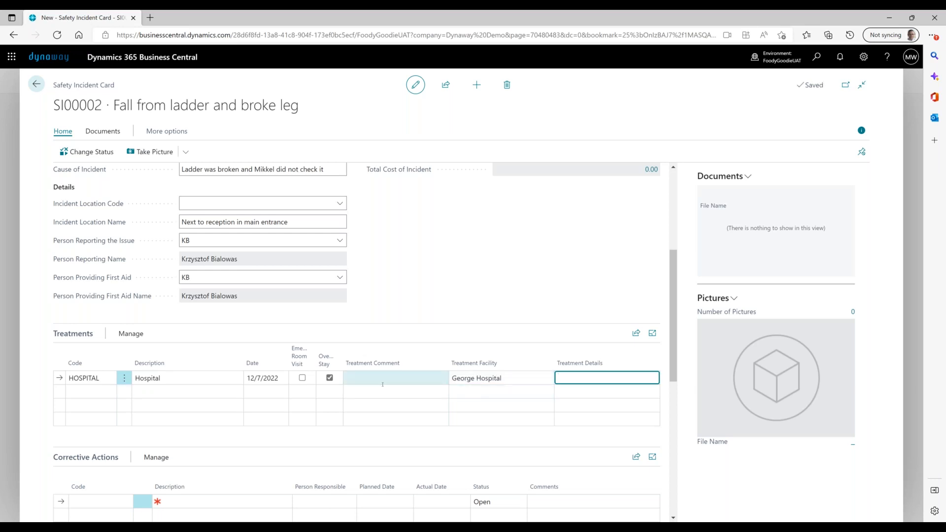
Step: Add a corrective action with the code UPDATE PROCEDURES and make the third employee in the lookup list the Person Responsible
scroll(383, 384, down, 1)
scroll(382, 384, down, 1)
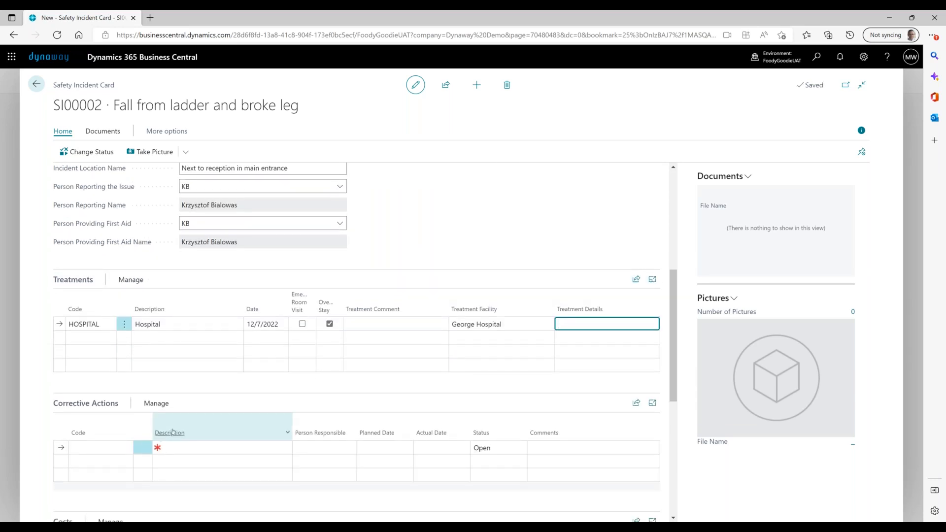
click(115, 446)
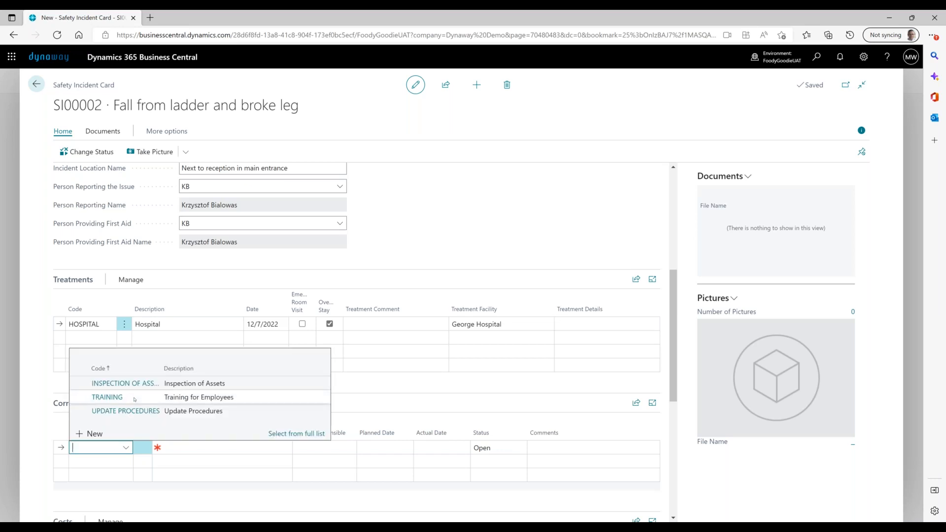
click(120, 411)
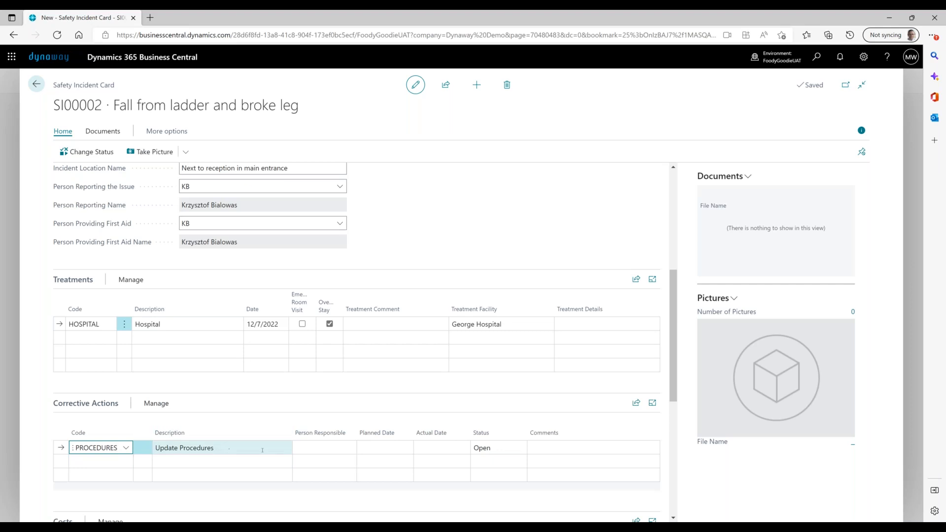
click(350, 449)
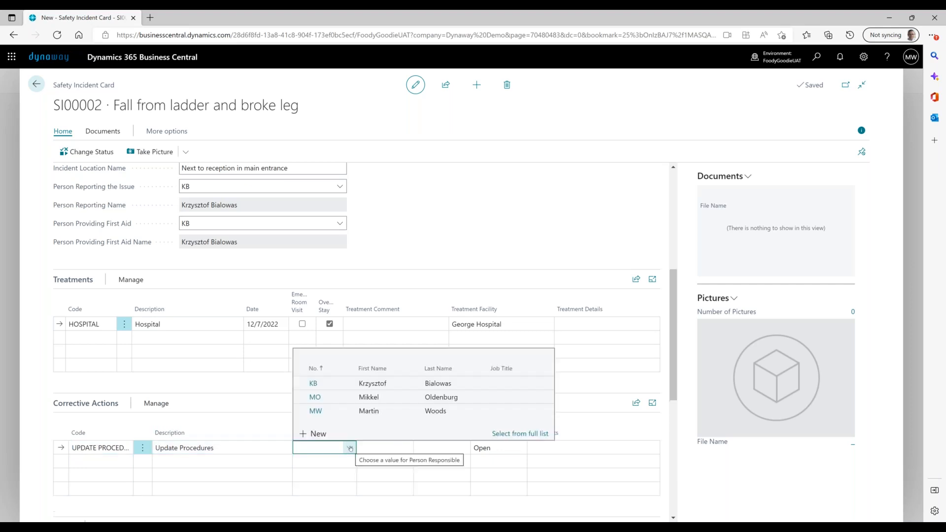
click(375, 412)
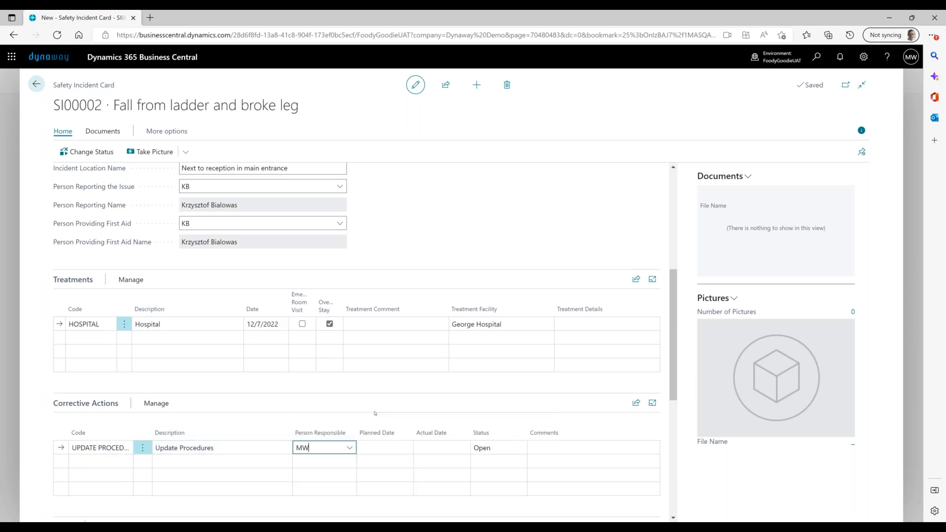
key(Tab)
Step: Set the corrective action's Planned Date to 12/12/2022 and check its available Status options
click(385, 443)
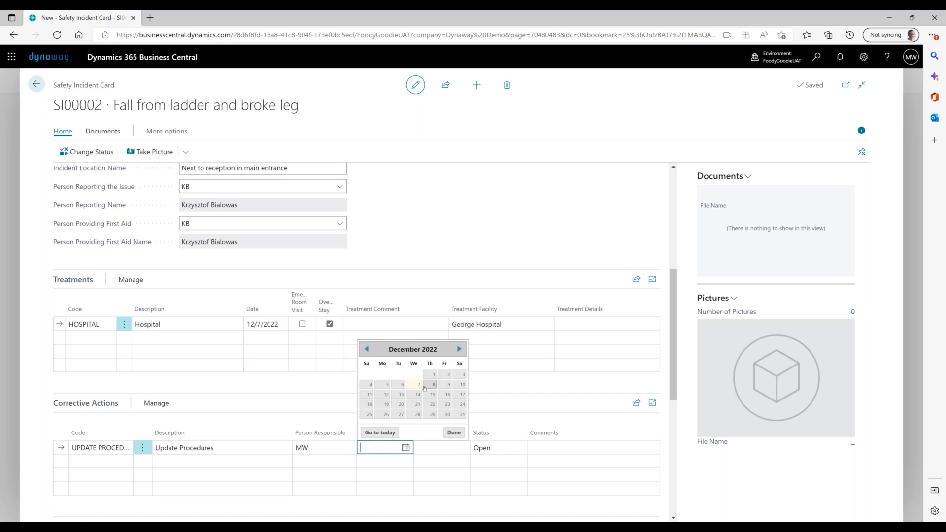
click(386, 394)
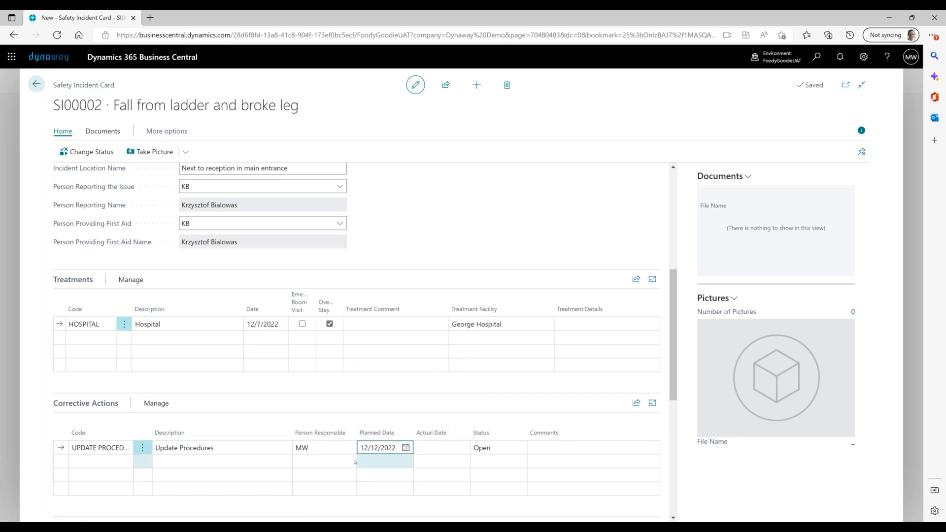
click(498, 448)
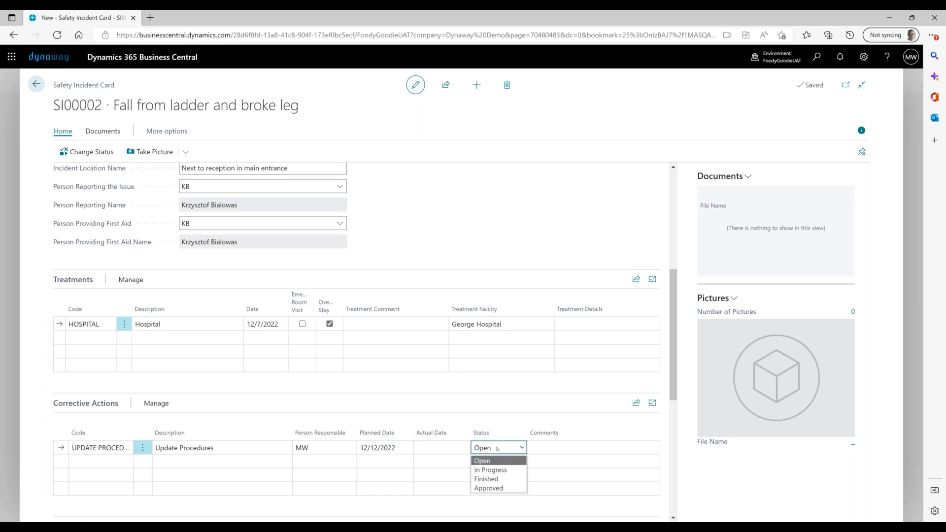
click(497, 448)
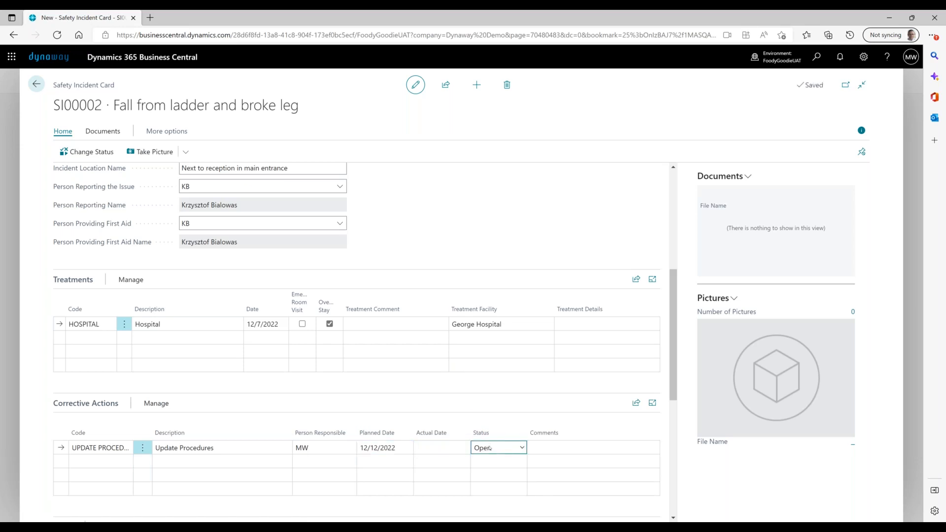
Step: Add a corrective action with the code TRAINING, the first employee in the lookup list as Person Responsible and Planned Date 12/13/2022
click(112, 461)
click(106, 411)
click(326, 464)
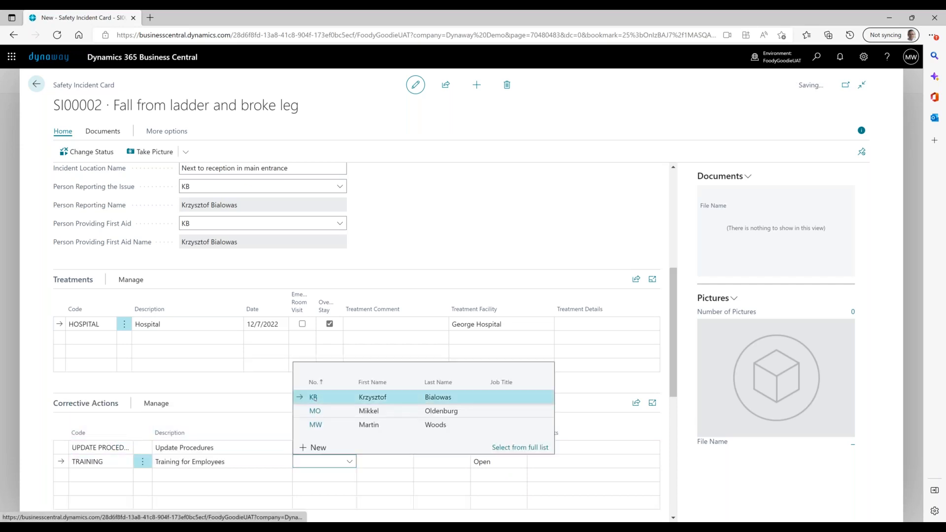
click(313, 398)
click(402, 461)
click(404, 461)
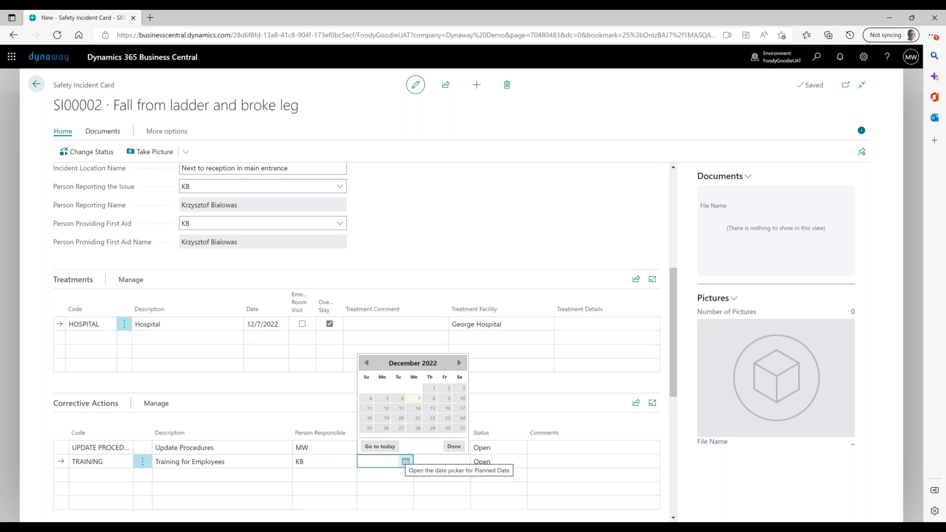
click(401, 407)
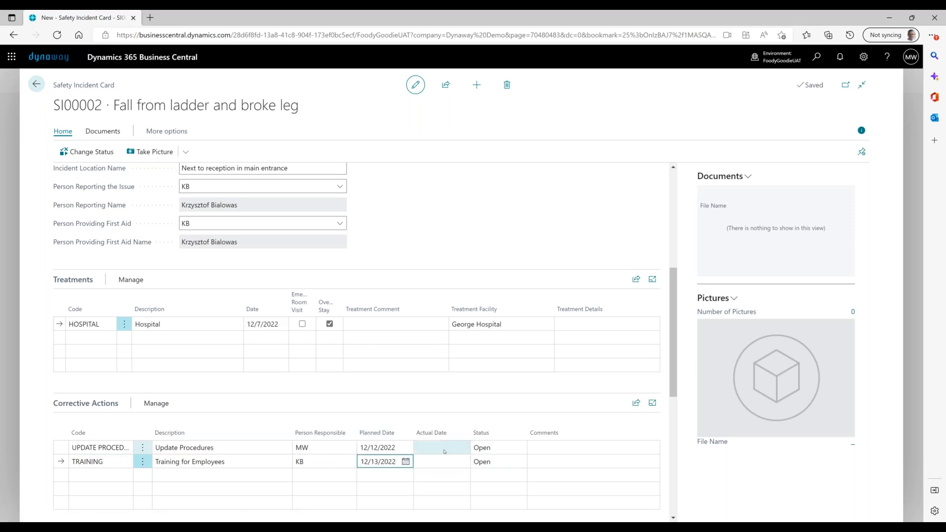
Step: Add a cost line to the incident with the code HOSPITAL STAY and the date 12/7/2022
scroll(419, 481, down, 1)
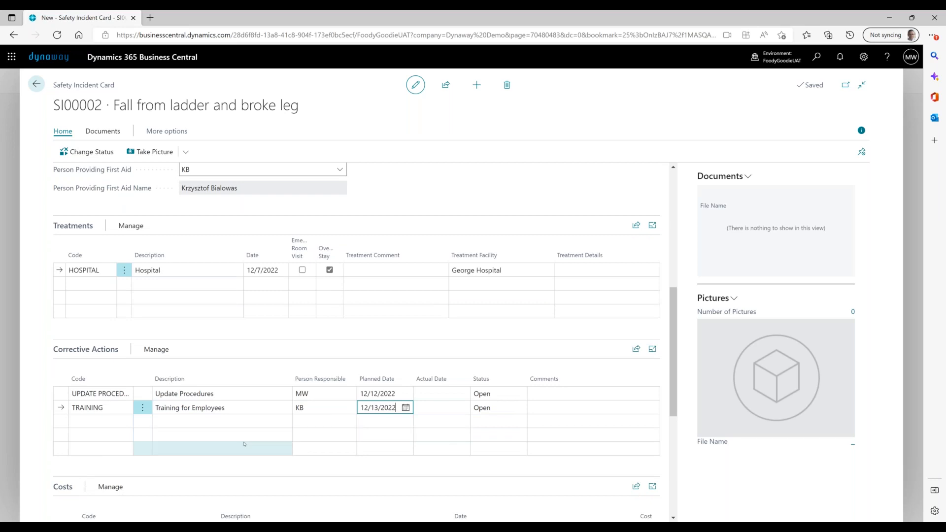
scroll(190, 446, down, 2)
click(263, 424)
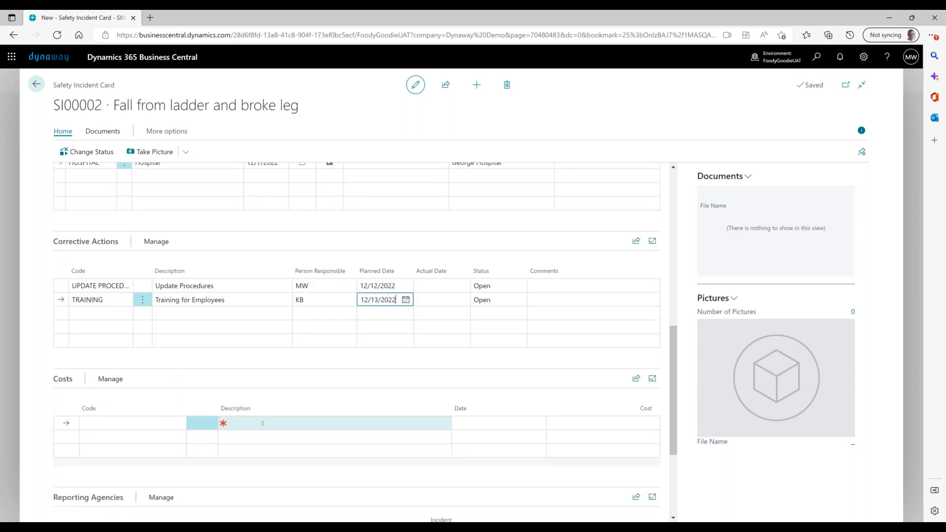
click(177, 424)
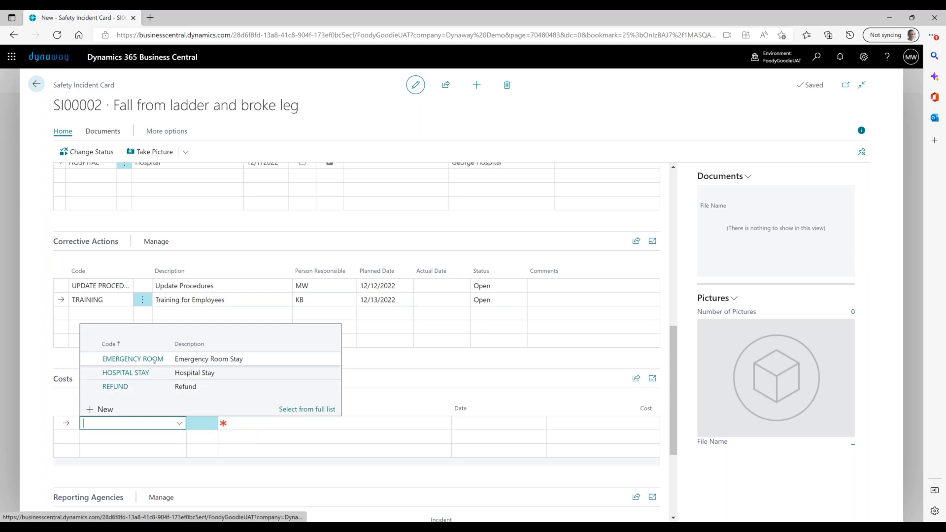
click(126, 373)
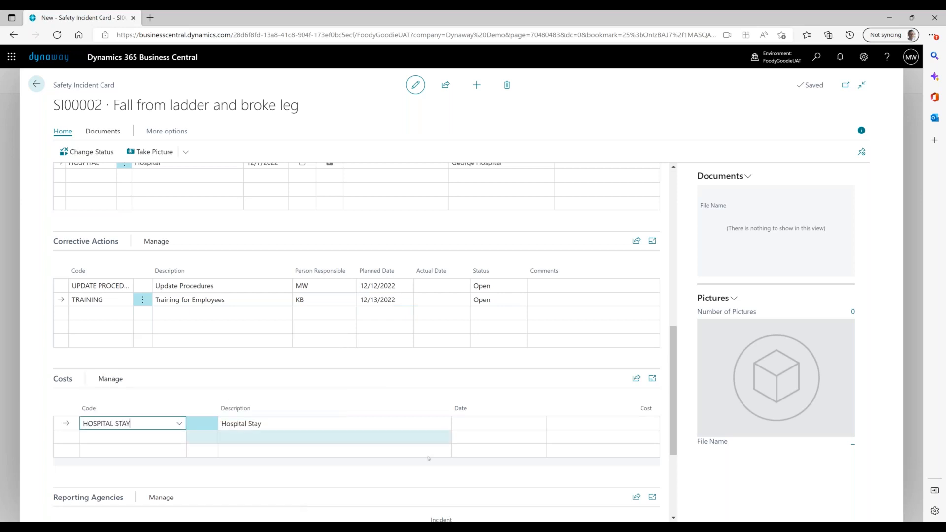
click(514, 423)
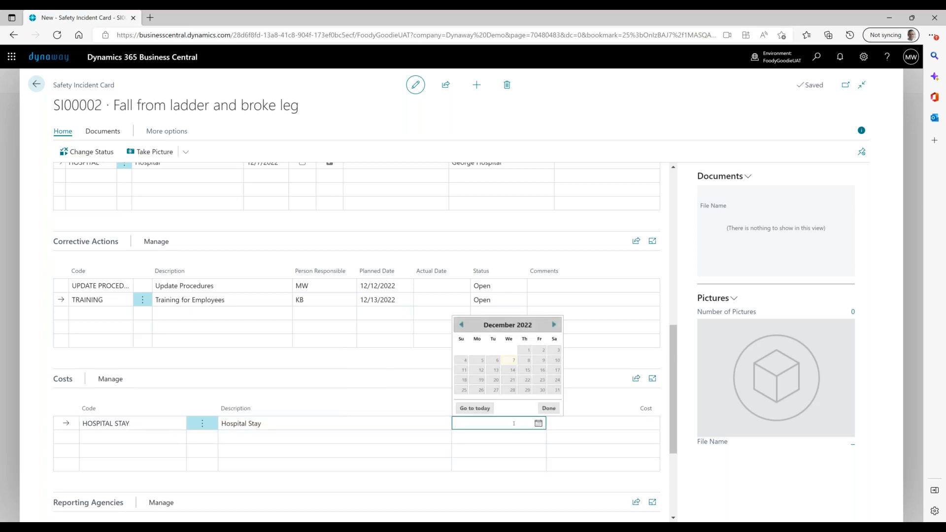
click(512, 360)
Step: Enter a cost of 20,000 on the HOSPITAL STAY line and check the Total Cost of Incident
click(617, 421)
text(20,000)
key(Return)
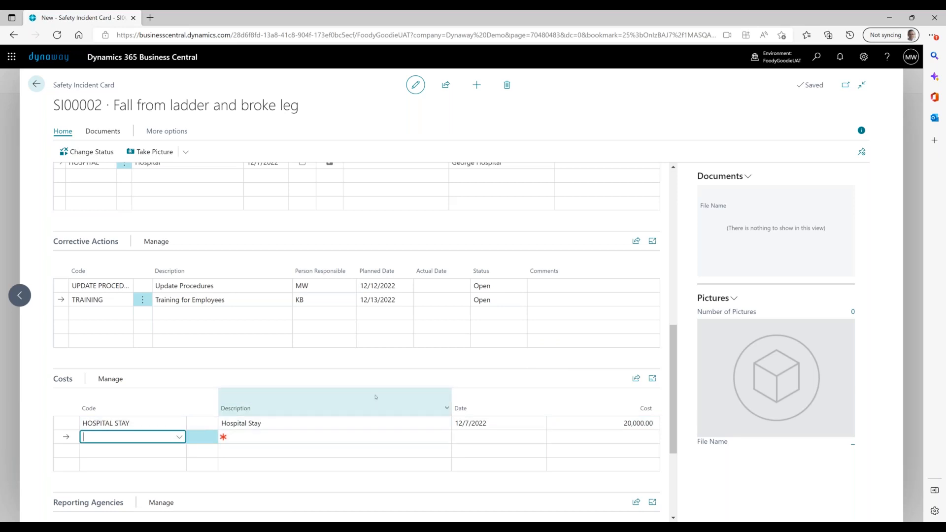
scroll(376, 396, up, 3)
scroll(377, 396, up, 3)
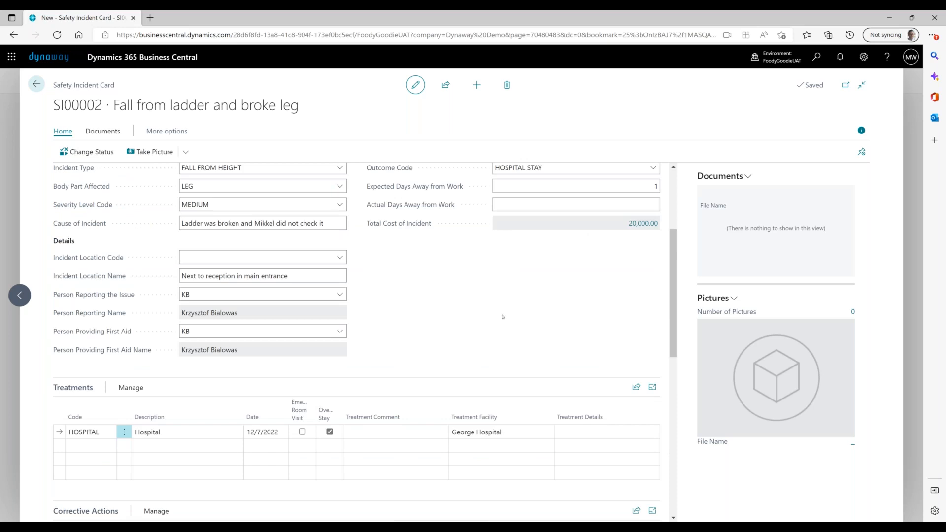
Step: Add a reporting agency line with the code INSURENCE and the Submission Date 12/7/2022
scroll(502, 316, down, 9)
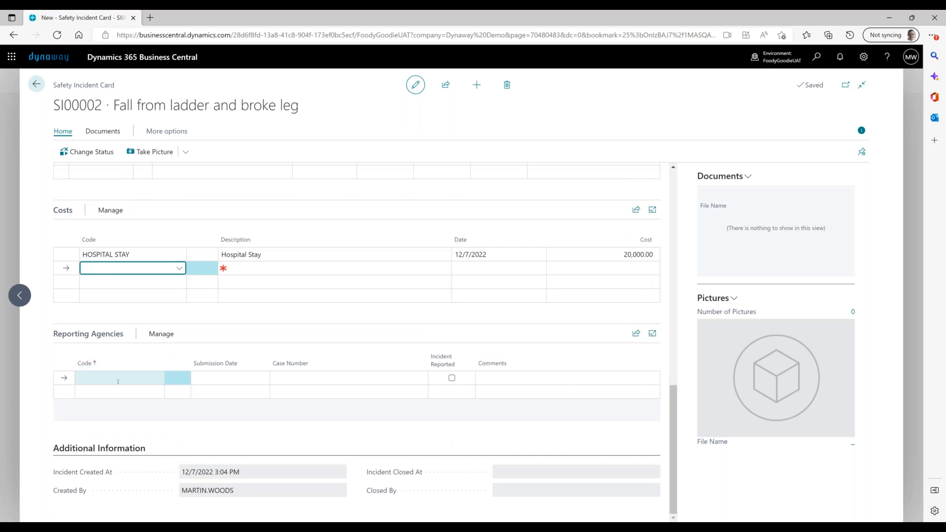
click(152, 380)
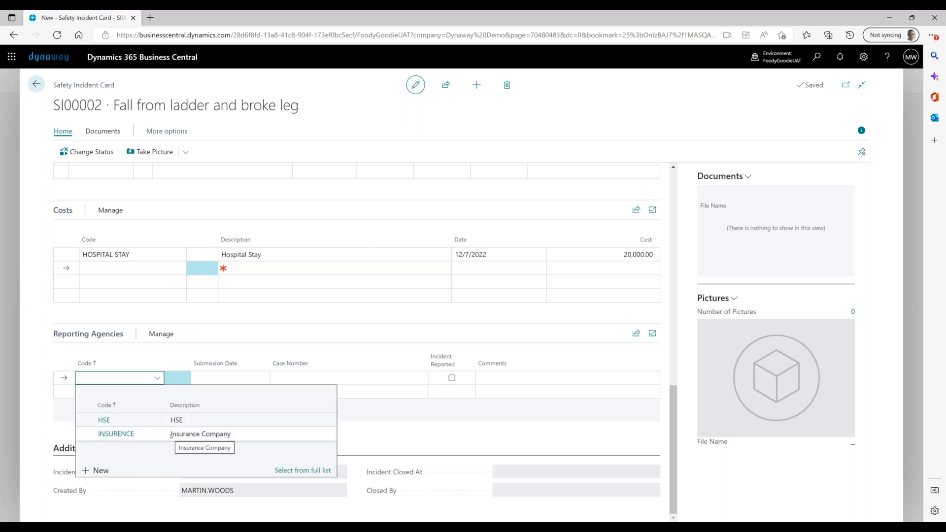
click(171, 435)
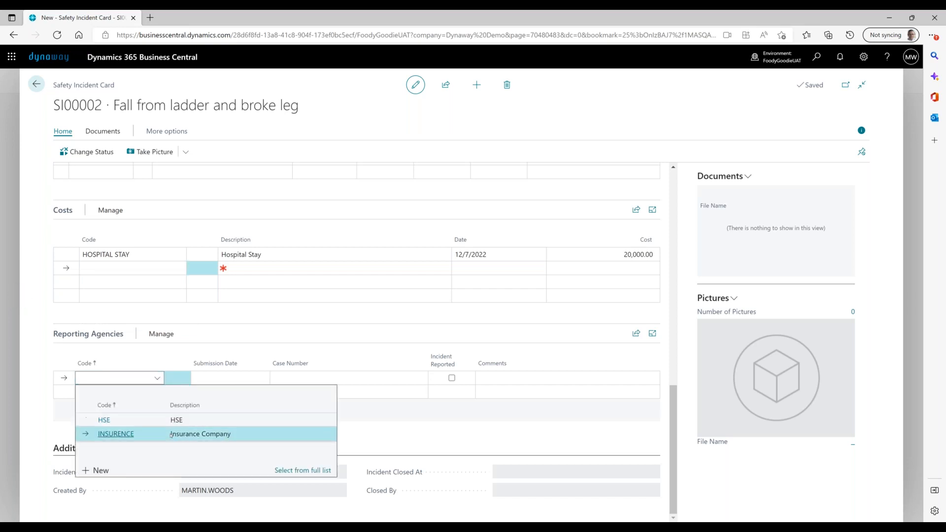
click(249, 379)
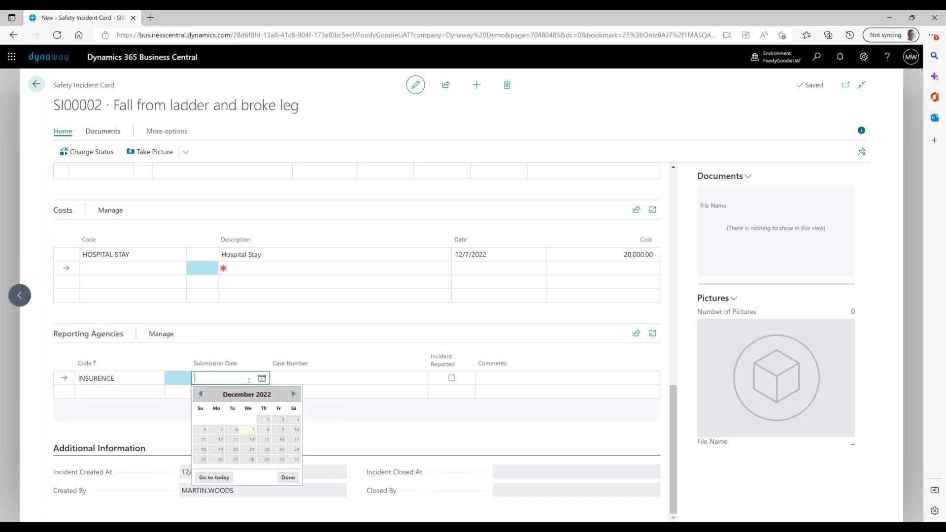
click(252, 432)
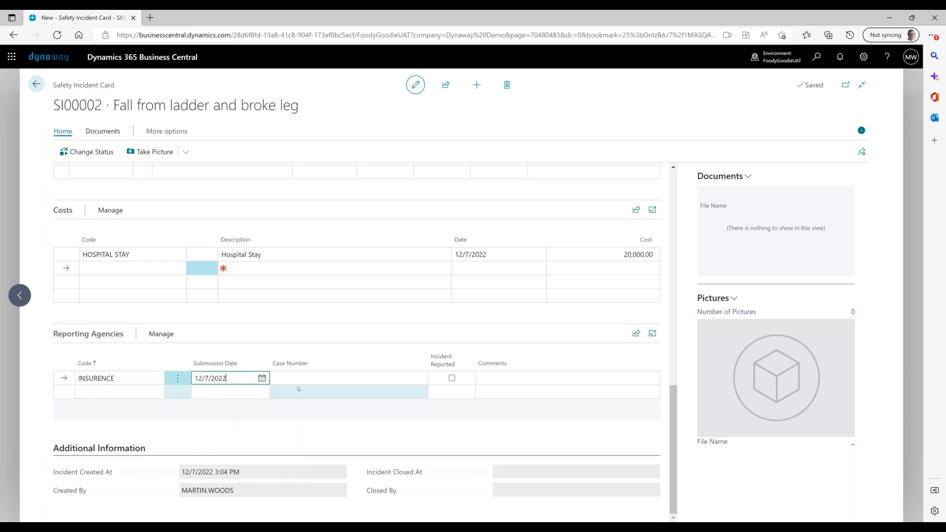
Step: Mark the INSURENCE reporting agency line as Incident Reported and enter its case number
click(451, 378)
click(323, 378)
text(2312312/22)
key(Tab)
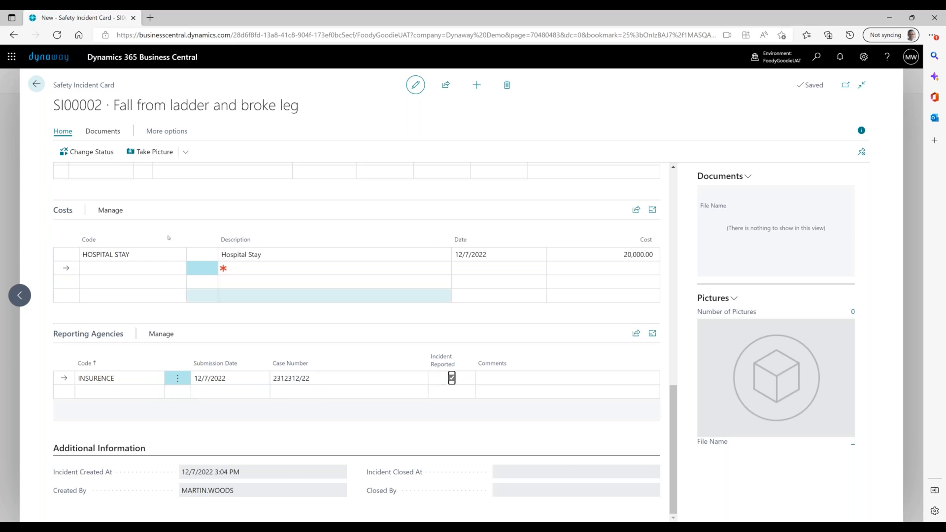
Step: Take a picture with the camera and attach it to the safety incident
click(153, 152)
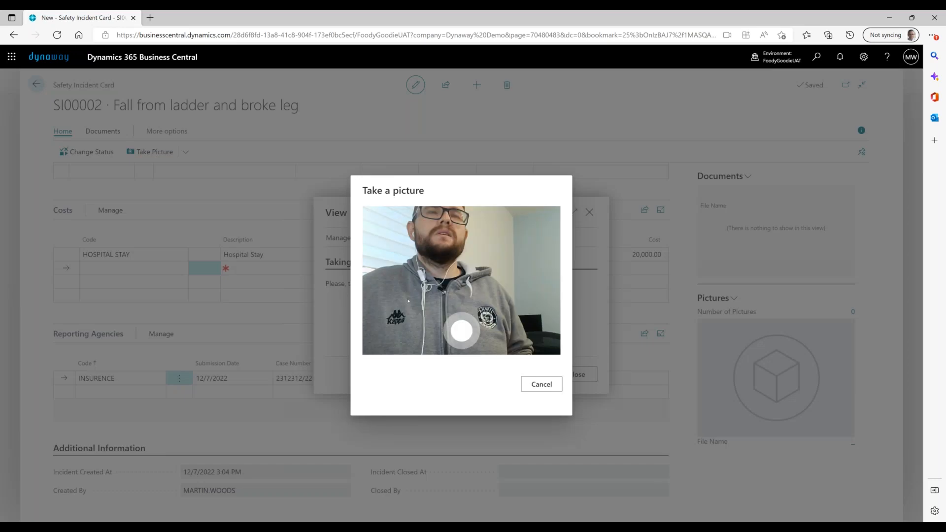
click(465, 335)
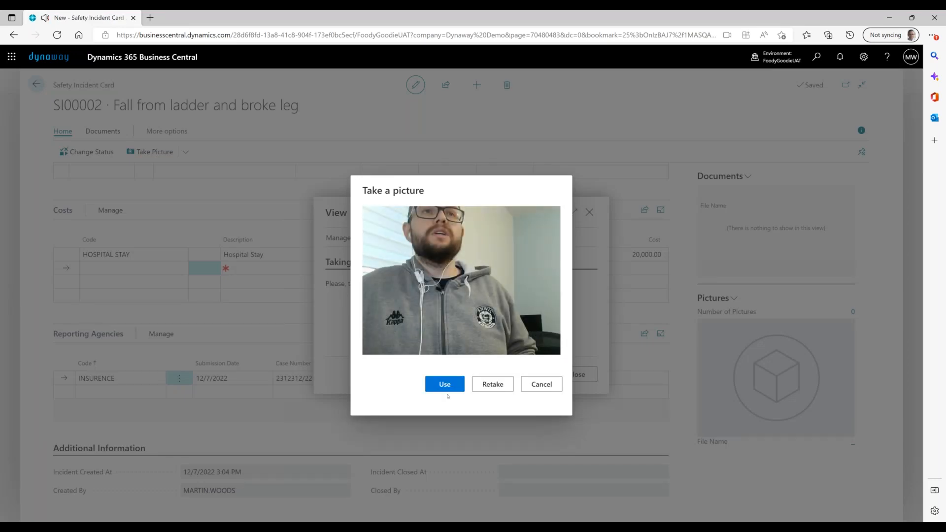
click(445, 384)
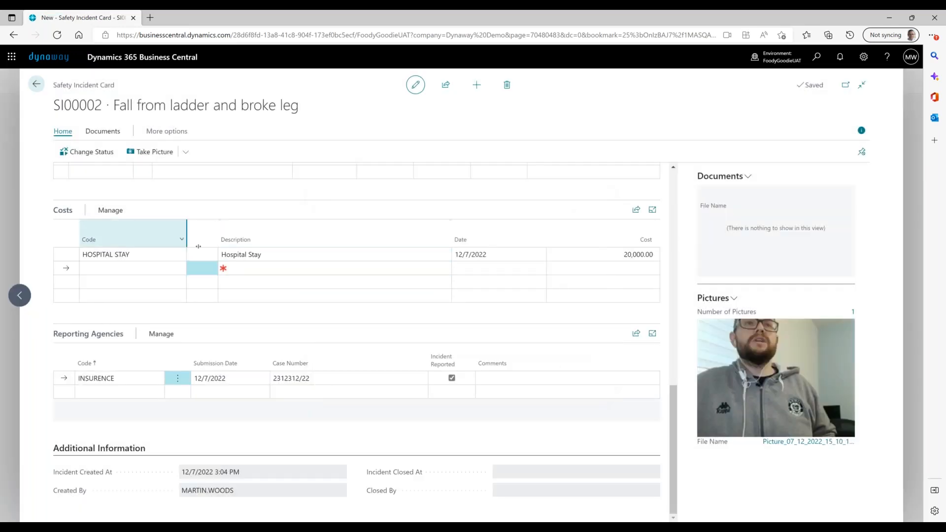
Step: Change the safety incident's status to CLOSED and confirm closing the incident
scroll(345, 320, up, 4)
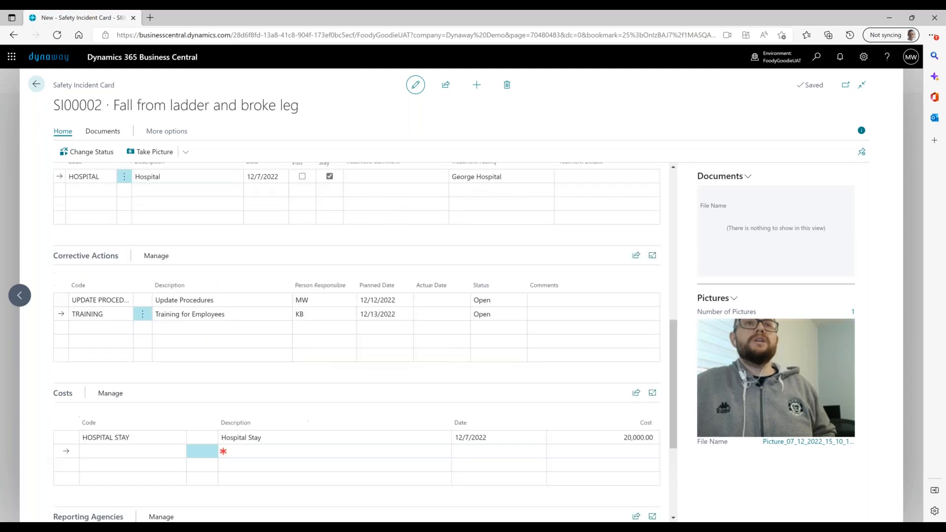
click(87, 153)
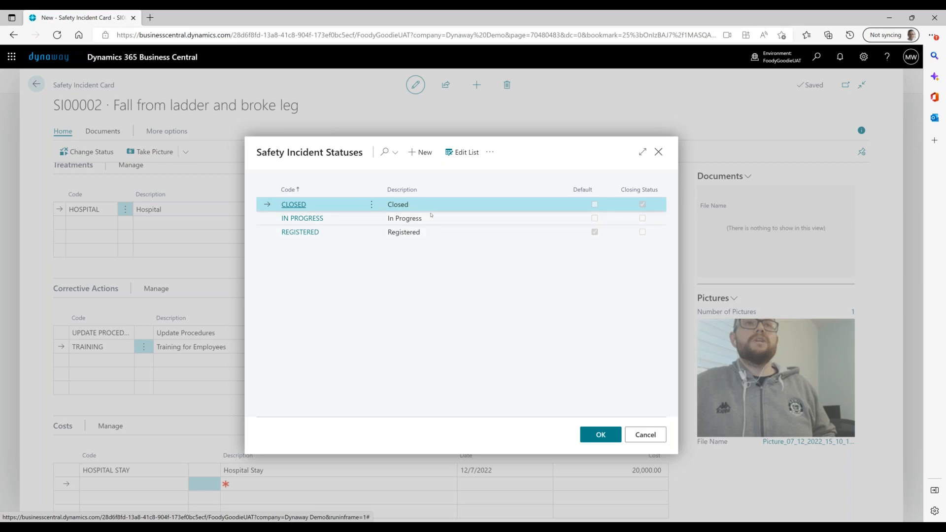
click(600, 434)
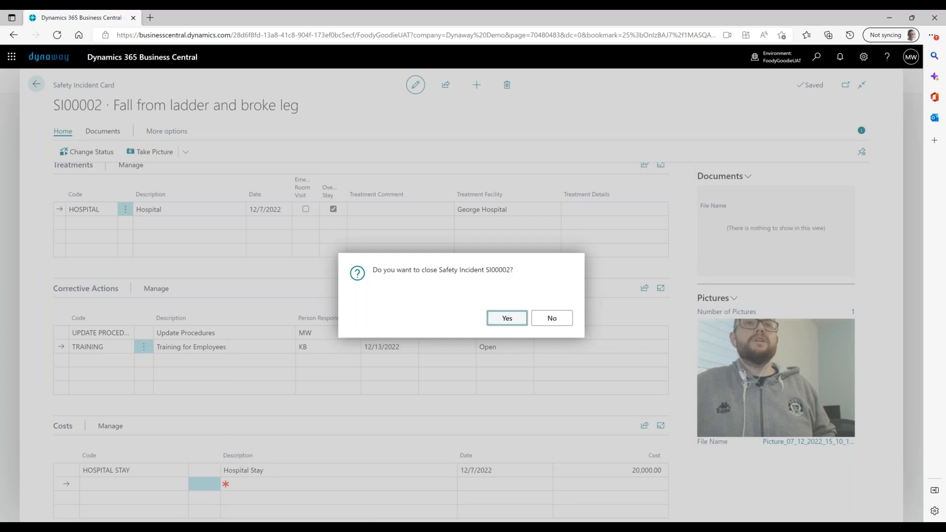
click(506, 319)
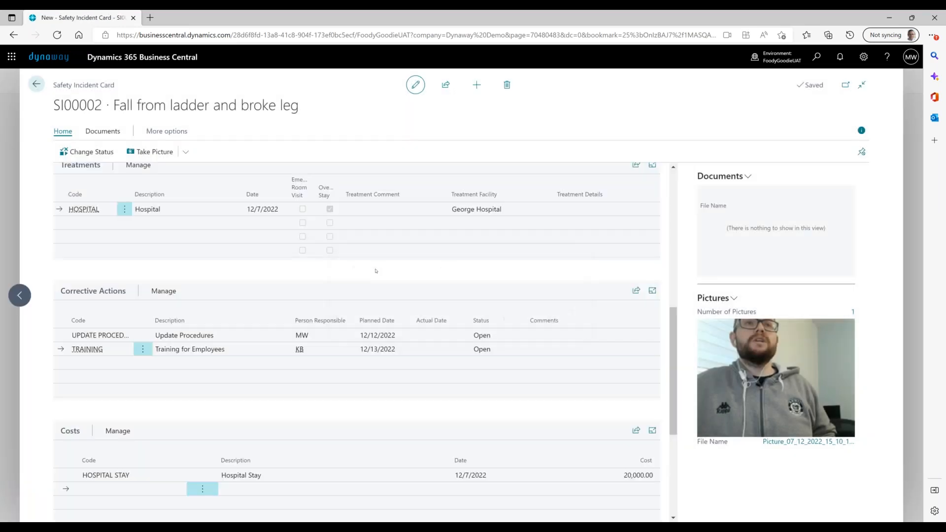
Step: Review the closed incident's general details and its creation and closing information, and return to the Safety Incidents list
scroll(377, 268, up, 6)
scroll(377, 268, up, 2)
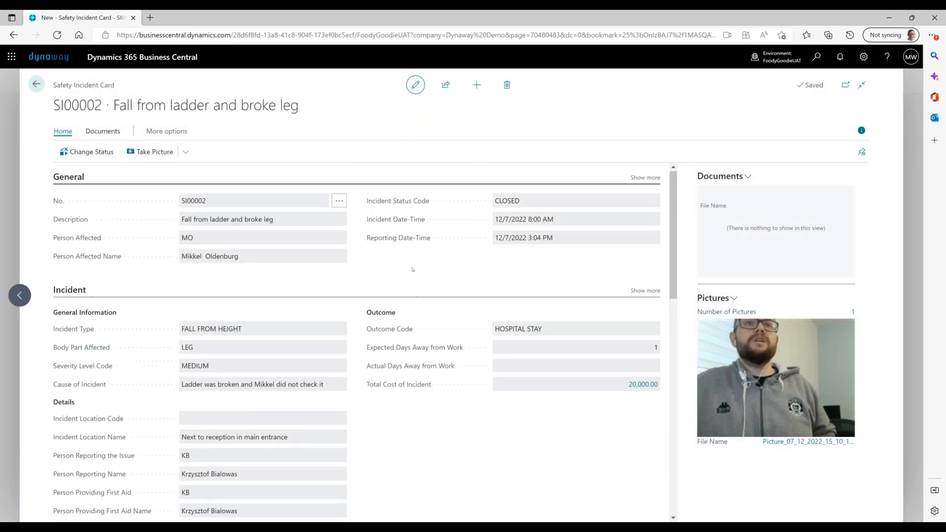
triple_click(277, 240)
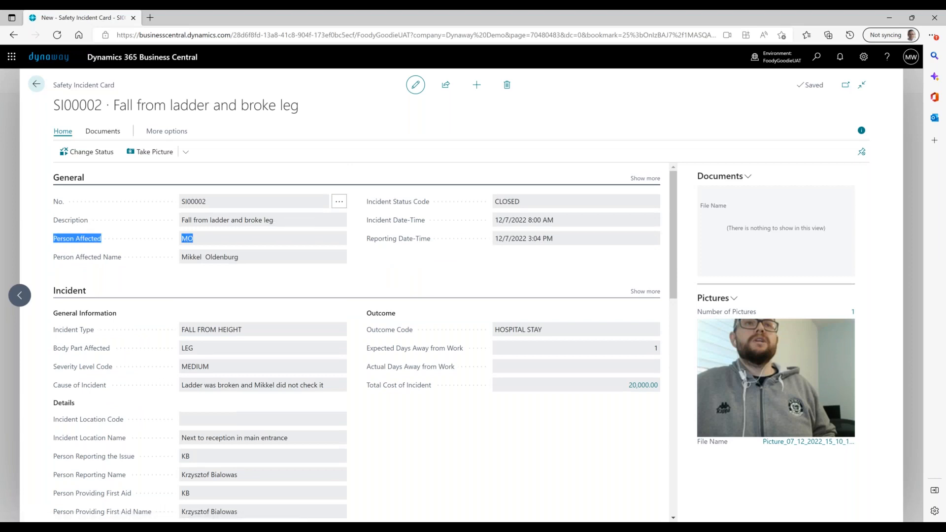
scroll(353, 319, down, 15)
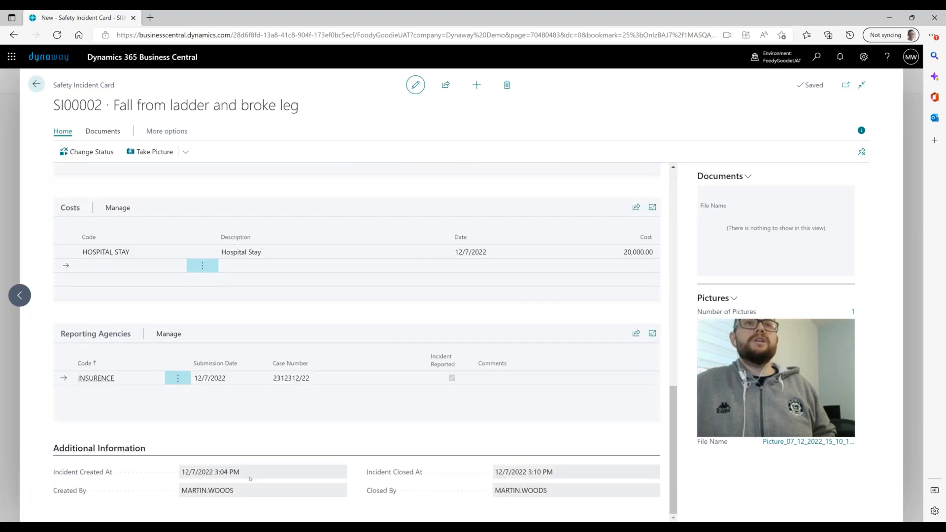
drag(245, 476, 189, 476)
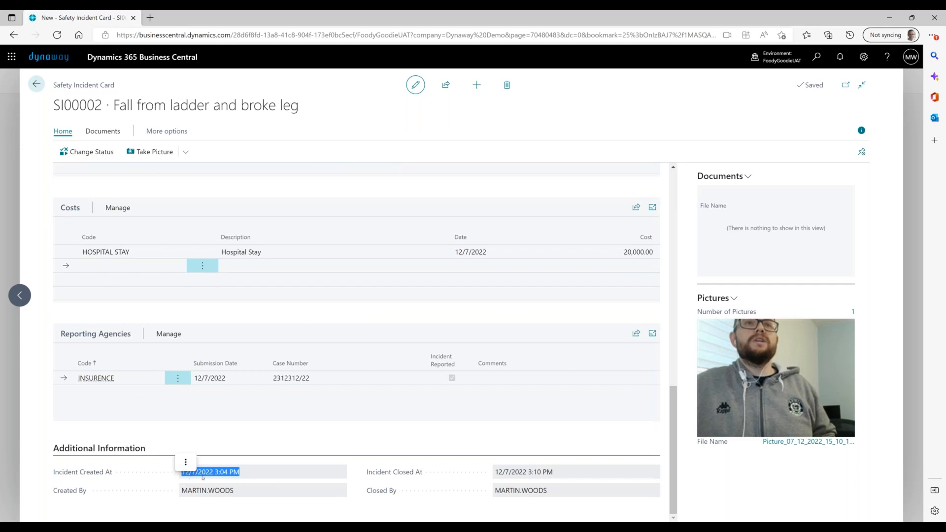
drag(373, 471, 423, 471)
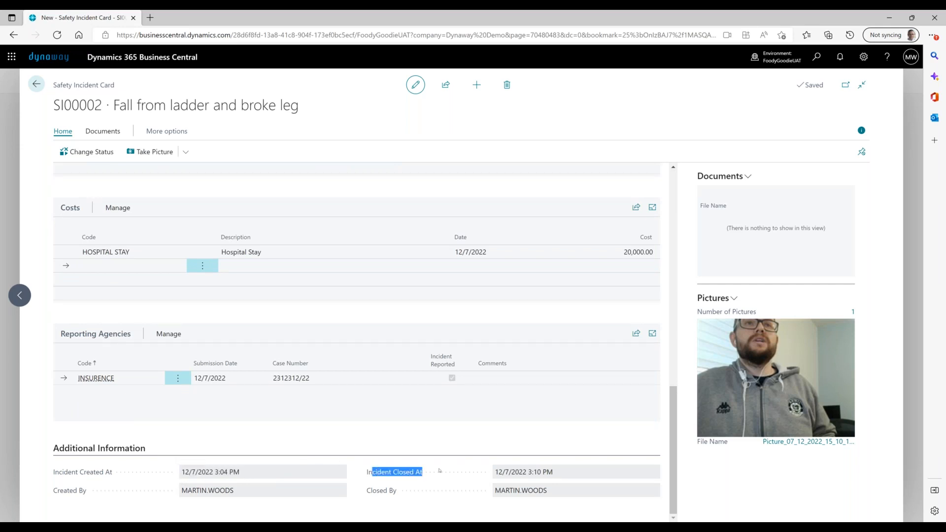
click(252, 501)
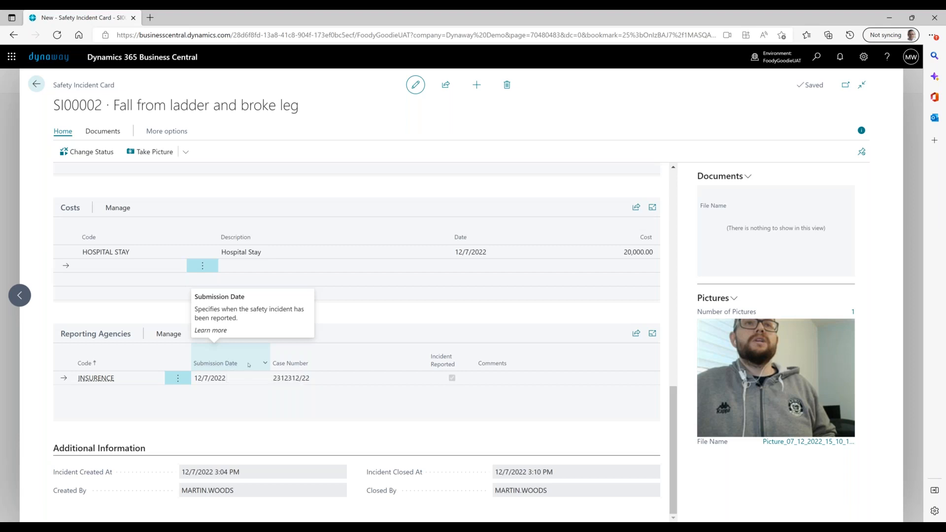
click(36, 84)
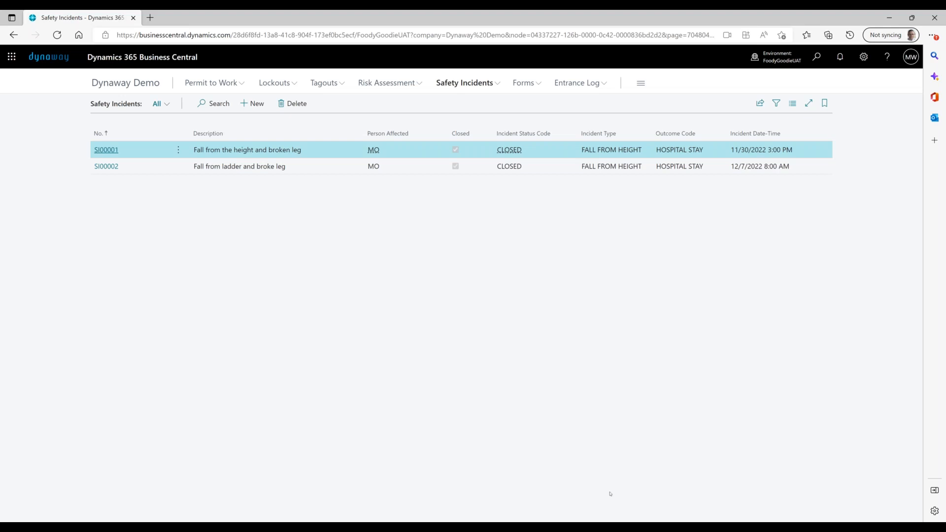
click(611, 527)
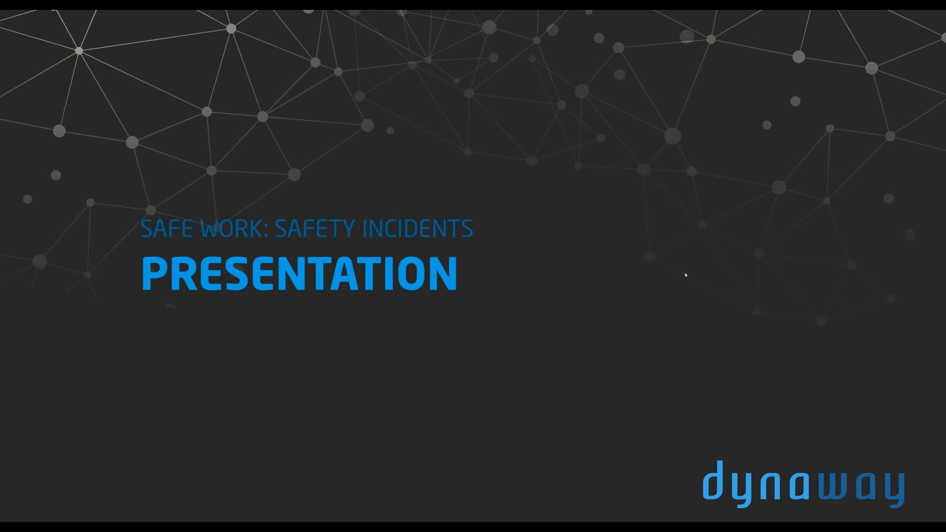
click(726, 271)
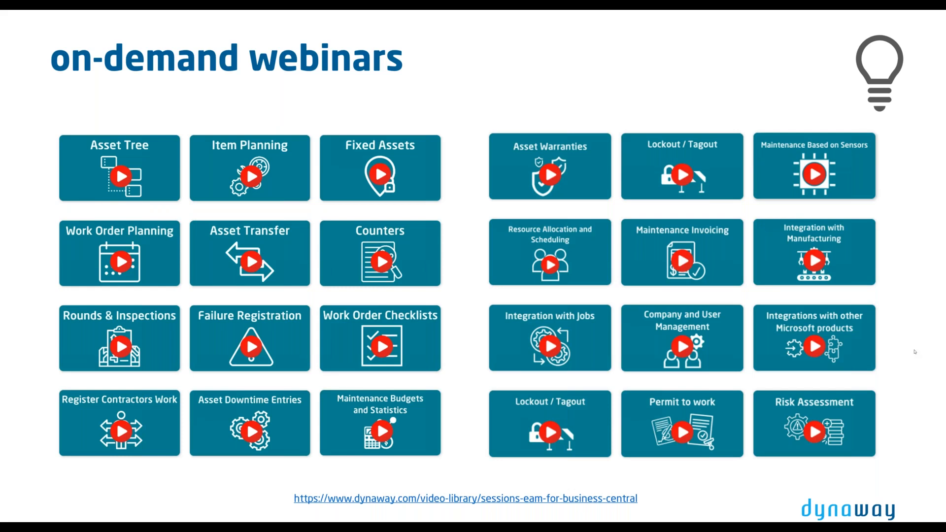
key(Right)
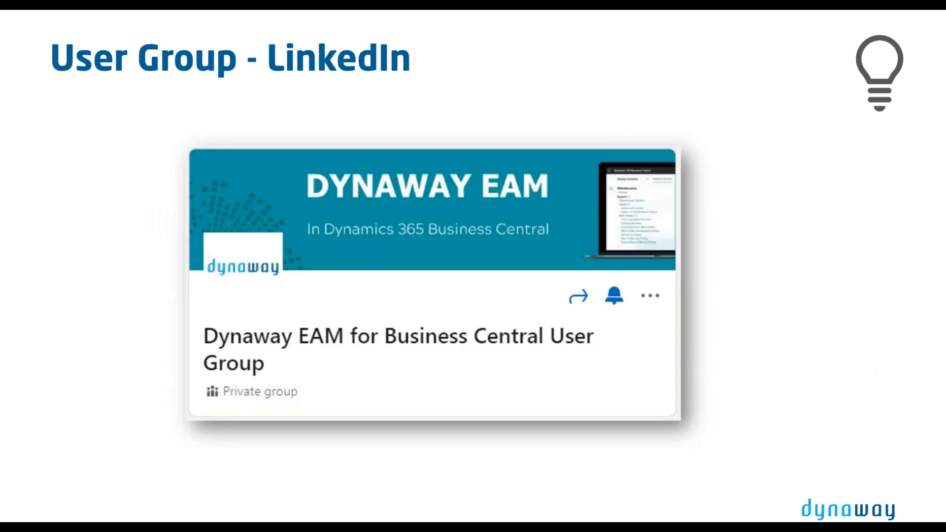